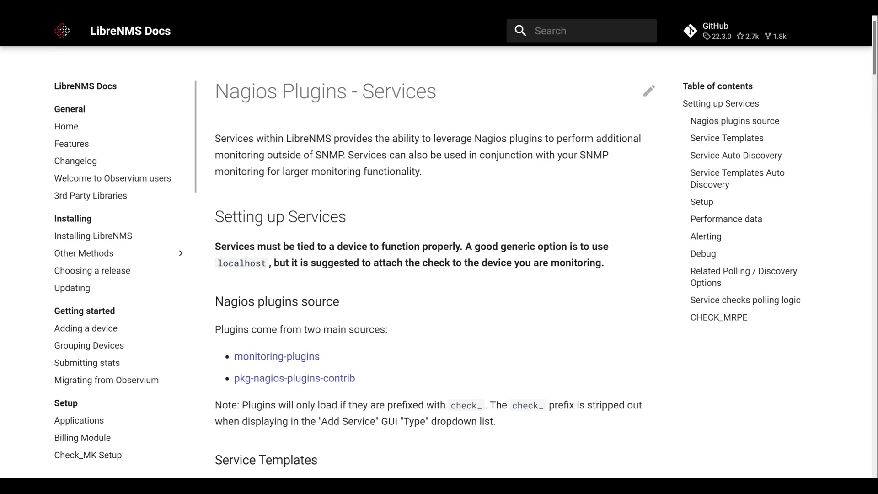
Become root with sudo -i, switch to the librenms user with su - librenms, and begin typing lnms config:set.
{"action": "key", "text": "F11"}
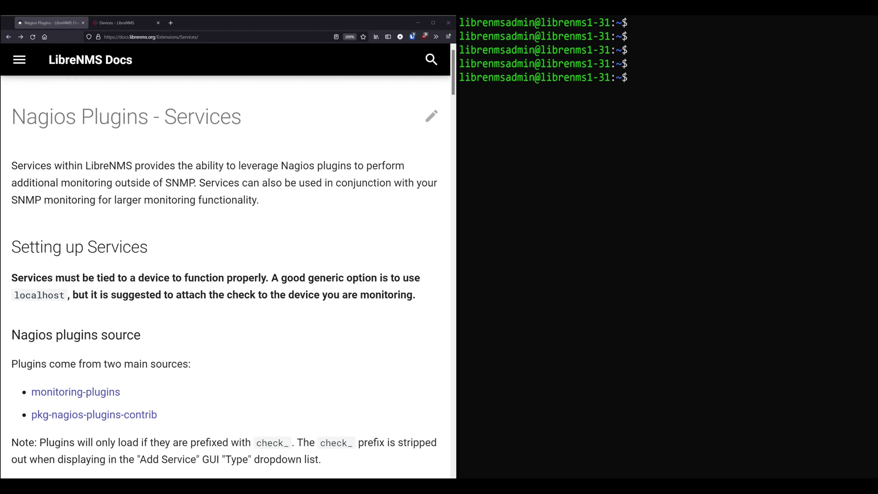
{"action": "left_click", "coordinate": [120, 23]}
{"action": "mouse_move", "coordinate": [100, 53]}
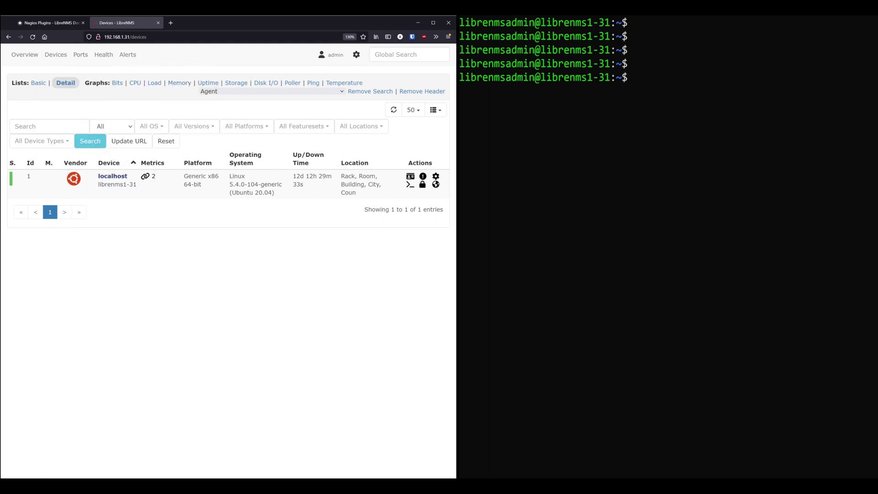
{"action": "left_click", "coordinate": [646, 120]}
{"action": "type", "text": "sudo -i"}
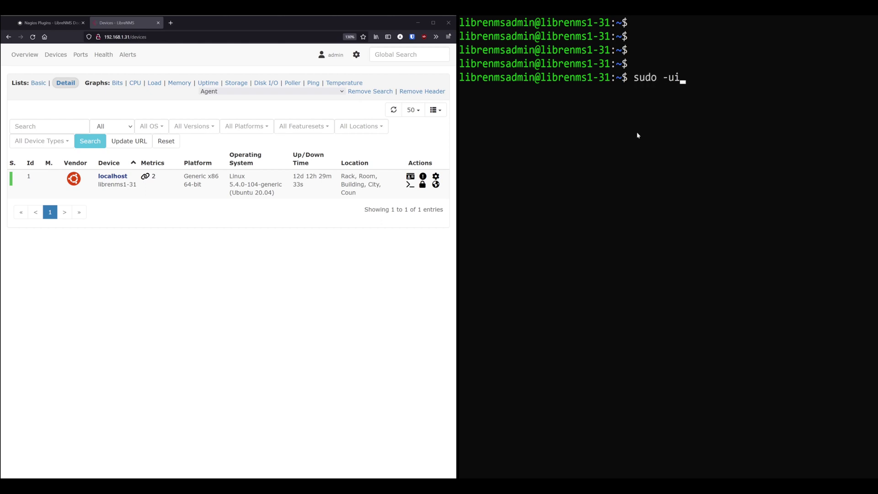
{"action": "key", "text": "Return"}
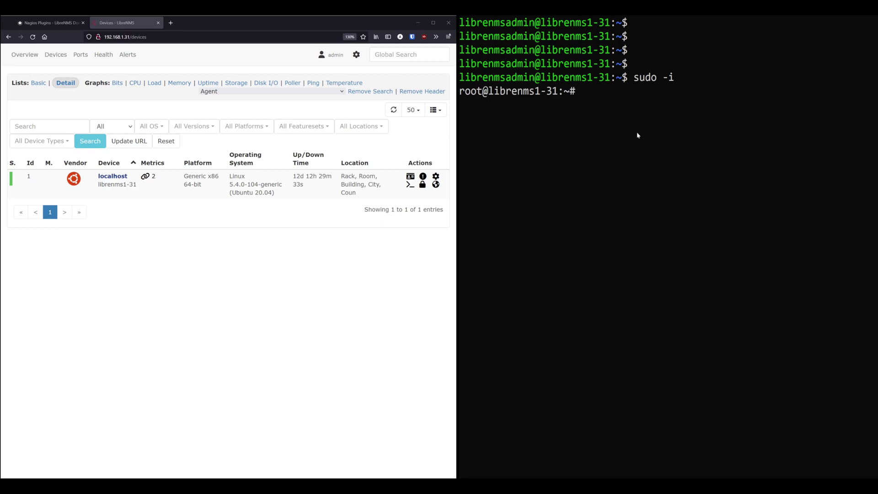
{"action": "type", "text": "su - librenms"}
{"action": "key", "text": "Return"}
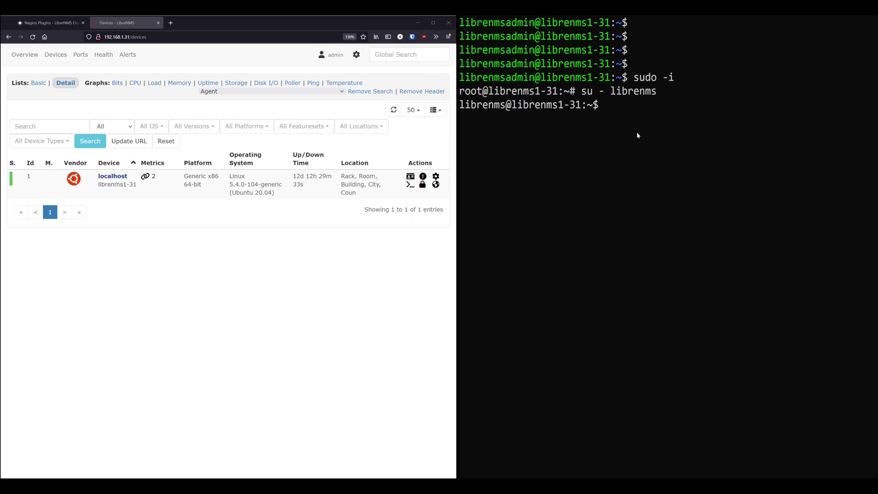
{"action": "type", "text": "lnms config:set"}
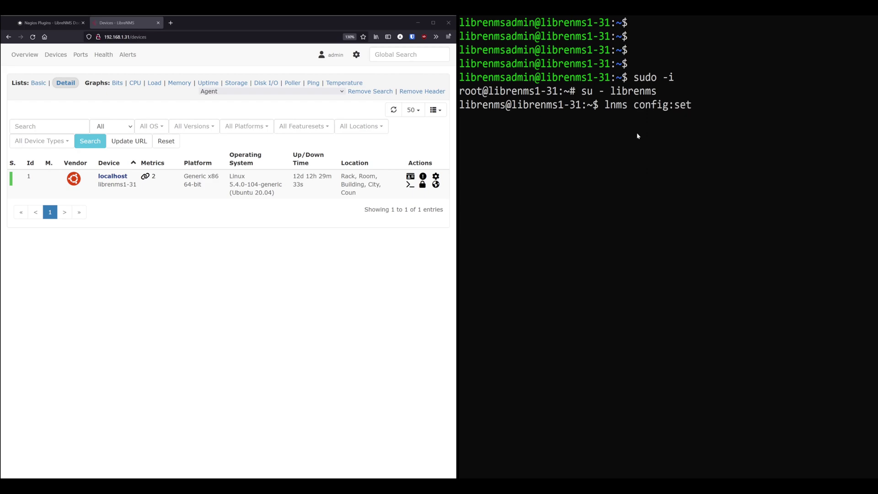
Scroll the Nagios Plugins docs down to the Setup section showing the $config['show_services'] line.
{"action": "left_click", "coordinate": [50, 23]}
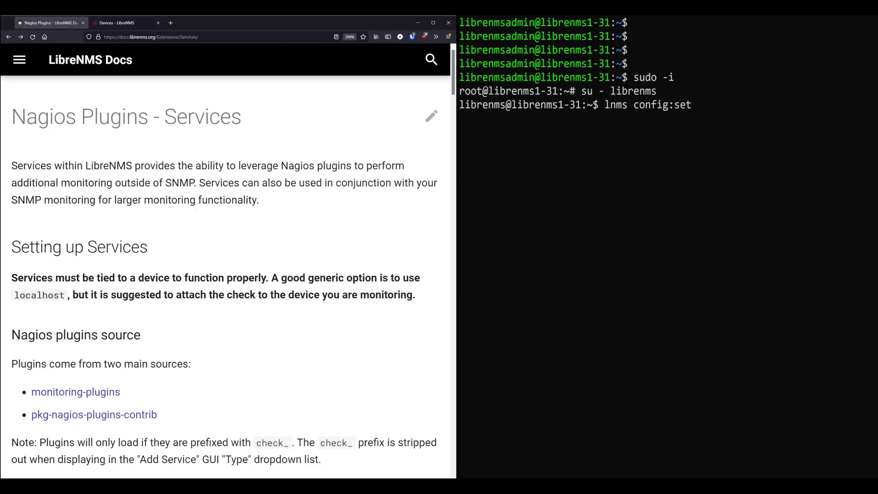
{"action": "scroll", "coordinate": [204, 324], "scroll_direction": "down", "scroll_amount": 15}
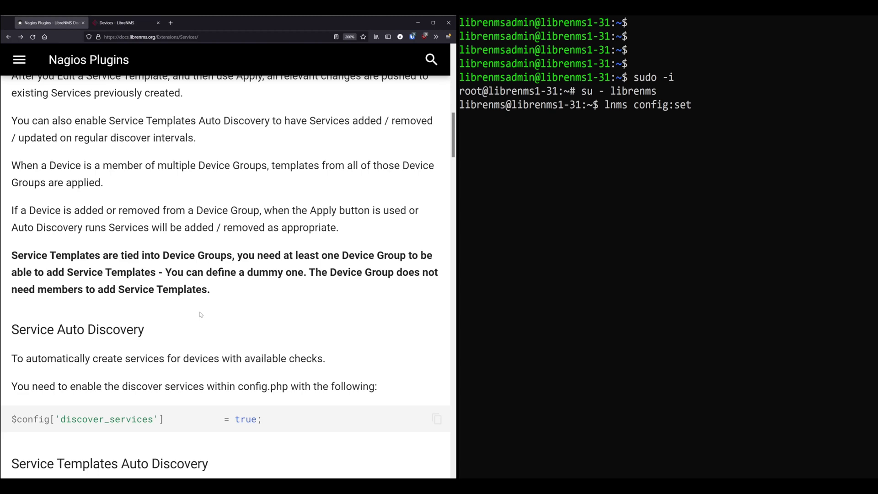
{"action": "scroll", "coordinate": [199, 315], "scroll_direction": "down", "scroll_amount": 9}
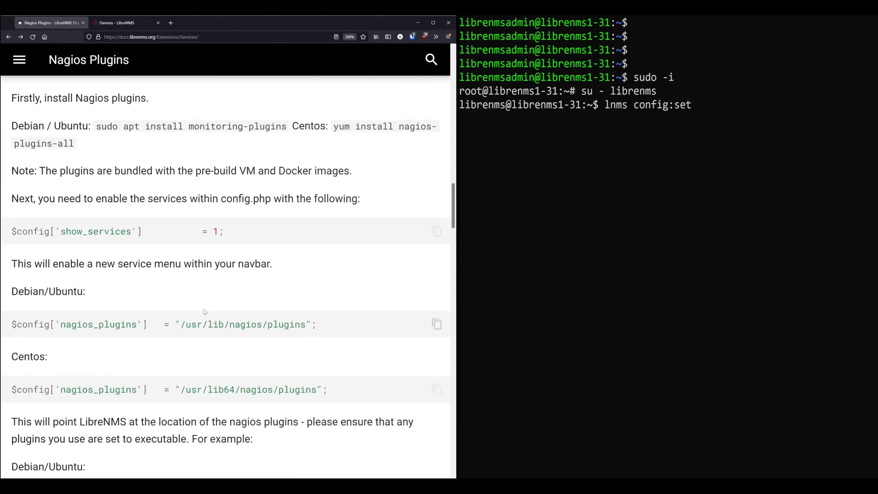
{"action": "left_click_drag", "start_coordinate": [248, 217], "coordinate": [23, 225]}
{"action": "left_click", "coordinate": [20, 227]}
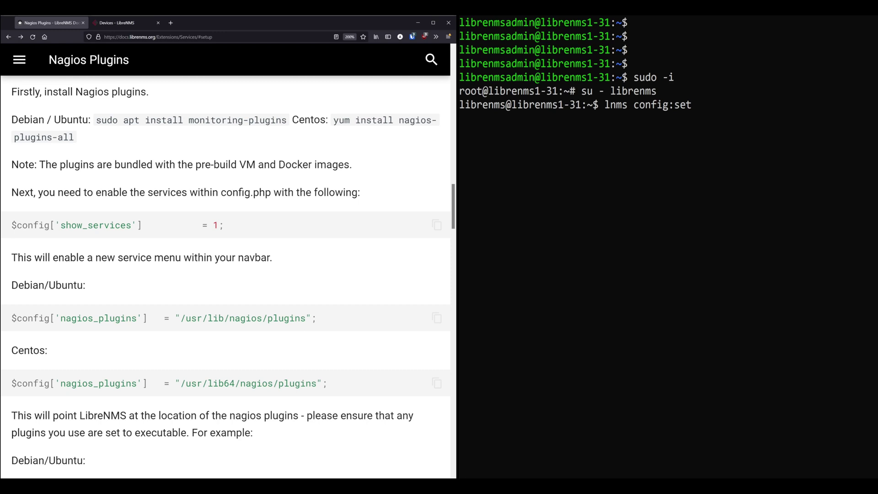
Check the current show_services value with lnms config:get show_services.
{"action": "left_click", "coordinate": [723, 174]}
{"action": "key", "text": "BackSpace"}
{"action": "key", "text": "BackSpace"}
{"action": "key", "text": "BackSpace"}
{"action": "key", "text": "BackSpace"}
{"action": "type", "text": "get show_services"}
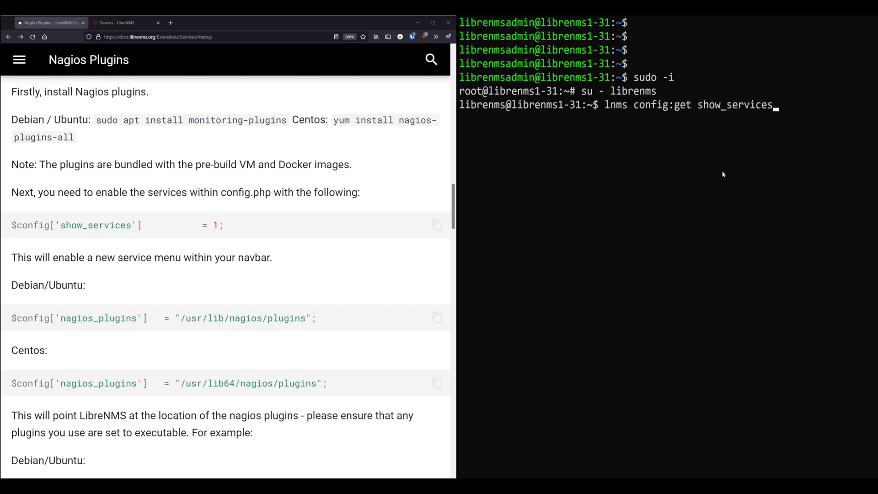
{"action": "key", "text": "Return"}
Set show_services to true with lnms config:set and confirm a follow-up get returns true.
{"action": "key", "text": "Up"}
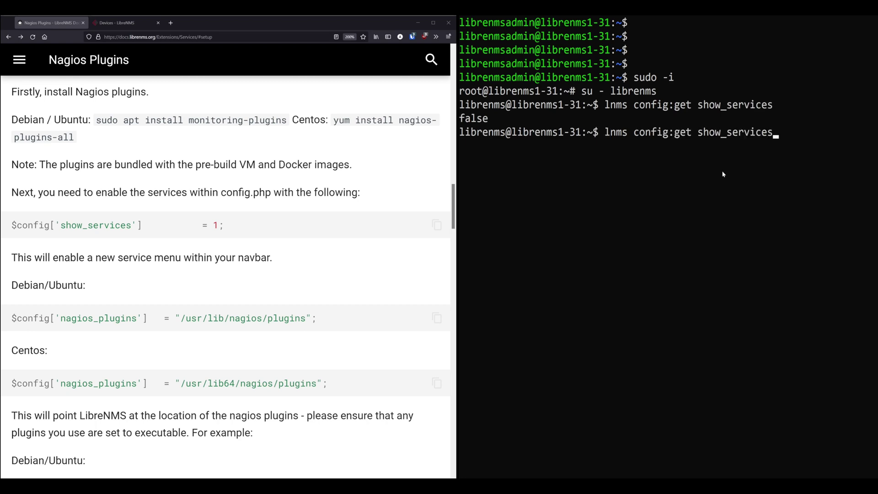
{"action": "key", "text": "Left"}
{"action": "key", "text": "Left"}
{"action": "key", "text": "Left"}
{"action": "key", "text": "Left"}
{"action": "key", "text": "Left"}
{"action": "key", "text": "Left"}
{"action": "key", "text": "Left"}
{"action": "key", "text": "Left"}
{"action": "key", "text": "Left"}
{"action": "key", "text": "Left"}
{"action": "key", "text": "Left"}
{"action": "key", "text": "Left"}
{"action": "key", "text": "Left"}
{"action": "key", "text": "Left"}
{"action": "key", "text": "BackSpace"}
{"action": "key", "text": "BackSpace"}
{"action": "key", "text": "BackSpace"}
{"action": "type", "text": "set"}
{"action": "key", "text": "Right"}
{"action": "key", "text": "Right"}
{"action": "key", "text": "Right"}
{"action": "key", "text": "Right"}
{"action": "key", "text": "Right"}
{"action": "key", "text": "Right"}
{"action": "key", "text": "Right"}
{"action": "key", "text": "Right"}
{"action": "key", "text": "Right"}
{"action": "key", "text": "Right"}
{"action": "key", "text": "Right"}
{"action": "key", "text": "Right"}
{"action": "key", "text": "Right"}
{"action": "key", "text": "Right"}
{"action": "type", "text": "true"}
{"action": "key", "text": "Return"}
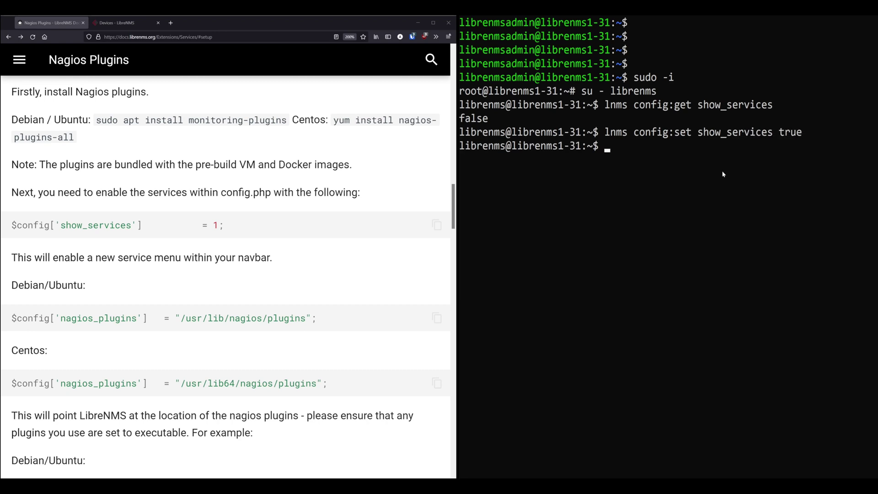
{"action": "key", "text": "Up"}
{"action": "key", "text": "Up"}
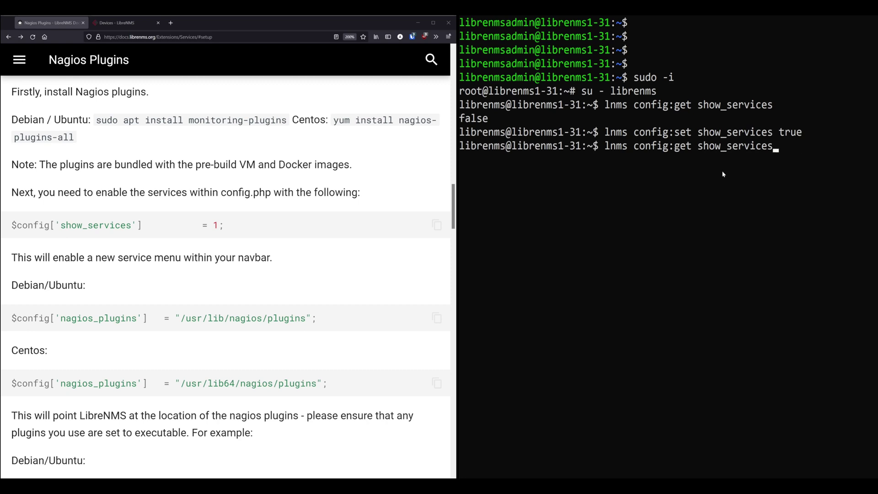
{"action": "key", "text": "Return"}
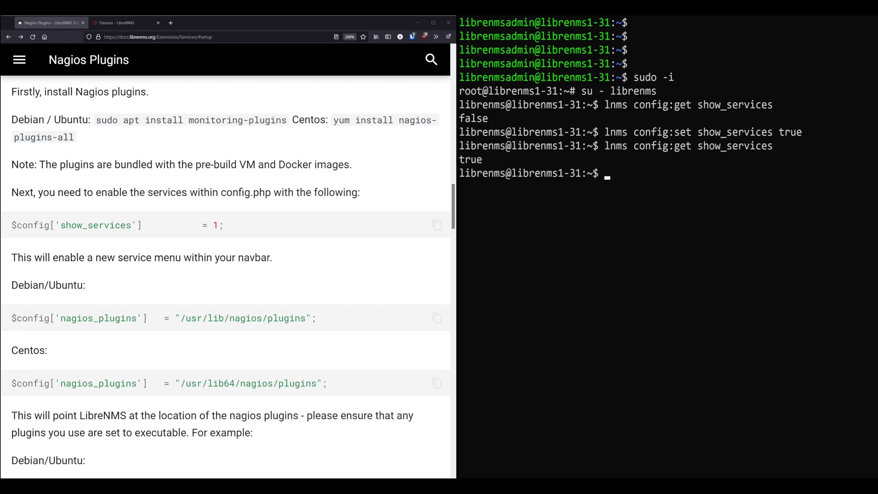
{"action": "left_click", "coordinate": [117, 22]}
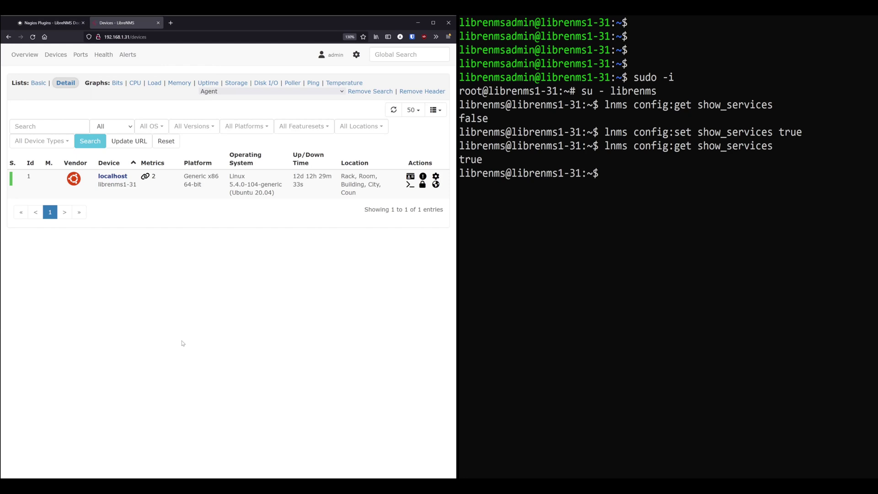
Refresh the LibreNMS Devices page so the Services menu shows in the navbar.
{"action": "key", "text": "F5"}
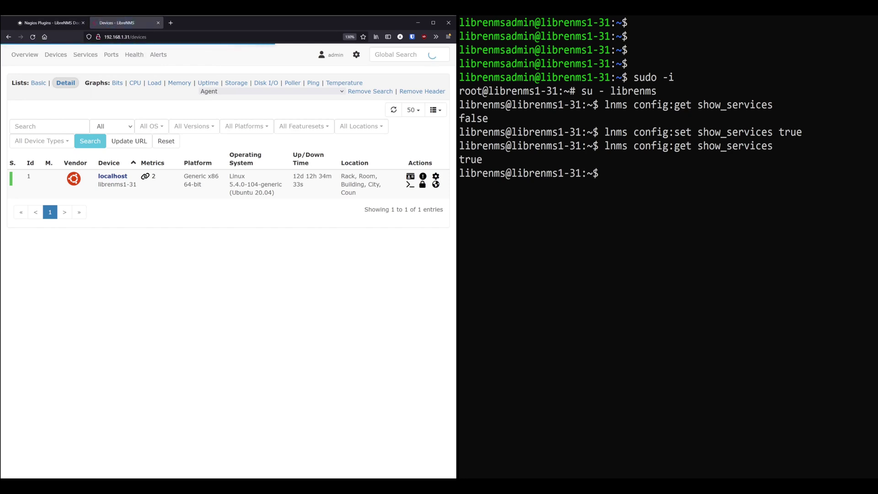
{"action": "mouse_move", "coordinate": [91, 61]}
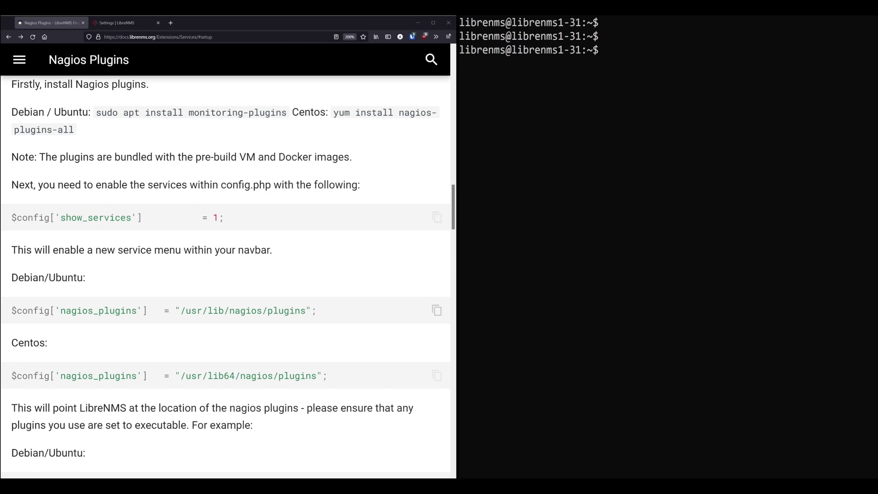
Run lnms config:get nagios_plugins to confirm the plugin path is /usr/lib/nagios/plugins.
{"action": "left_click_drag", "start_coordinate": [181, 310], "coordinate": [307, 323]}
{"action": "left_click", "coordinate": [307, 322]}
{"action": "left_click", "coordinate": [663, 188]}
{"action": "type", "text": "lnms config:get nagios"}
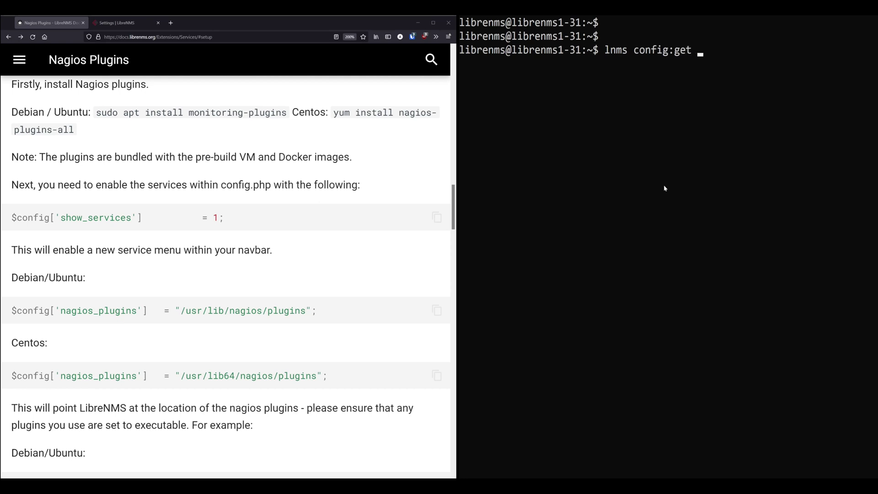
{"action": "type", "text": "_plugins"}
{"action": "key", "text": "Return"}
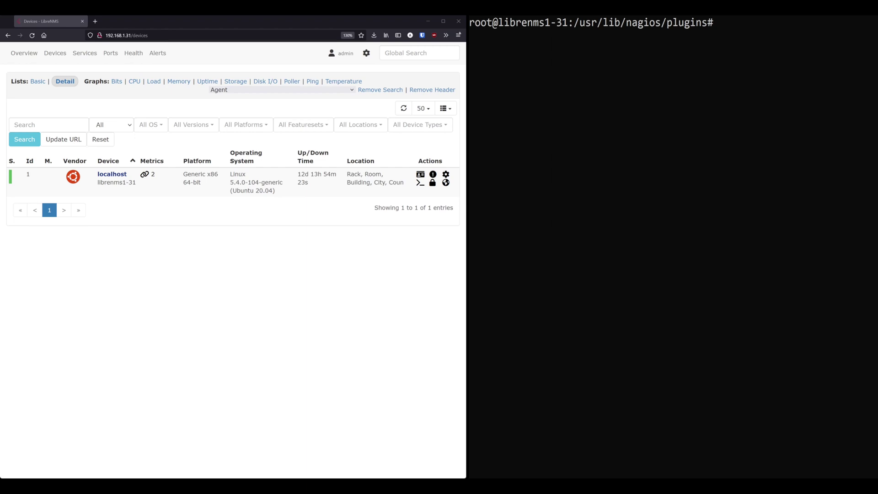
Check rrdcached.service with systemctl is-active and status, finding it inactive.
{"action": "type", "text": "systemctl is-active rrdcached.service"}
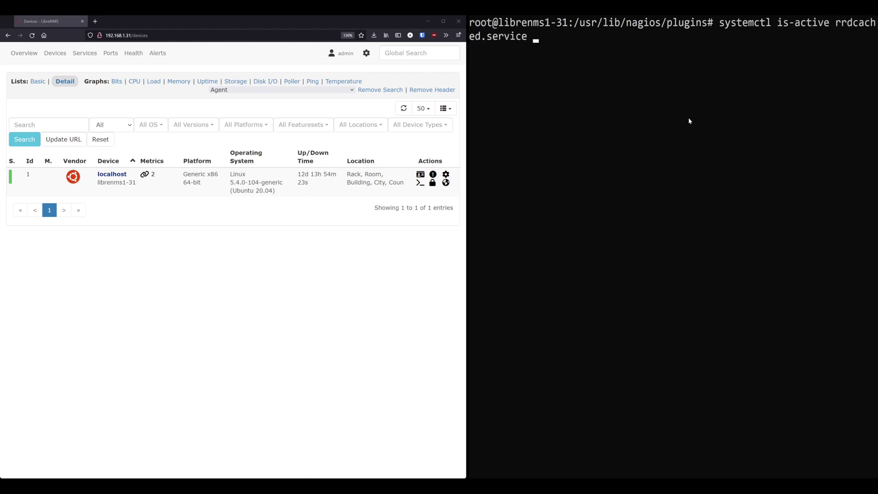
{"action": "key", "text": "Return"}
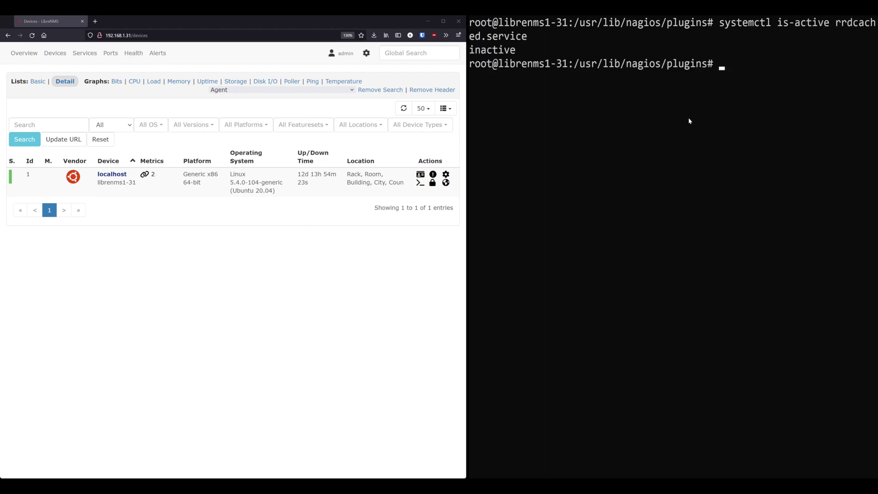
{"action": "left_click_drag", "start_coordinate": [521, 50], "coordinate": [469, 51]}
{"action": "left_click", "coordinate": [501, 49]}
{"action": "type", "text": "systemctl status rrdcached.service"}
{"action": "key", "text": "Return"}
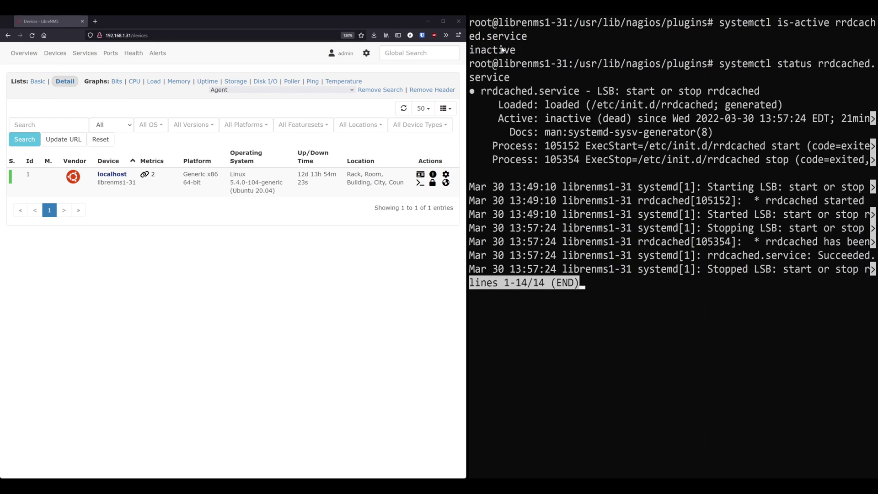
{"action": "key", "text": "q"}
Start rrdcached.service with systemctl start and rerun is-active to confirm it's active.
{"action": "key", "text": "ctrl+x"}
{"action": "key", "text": "Up"}
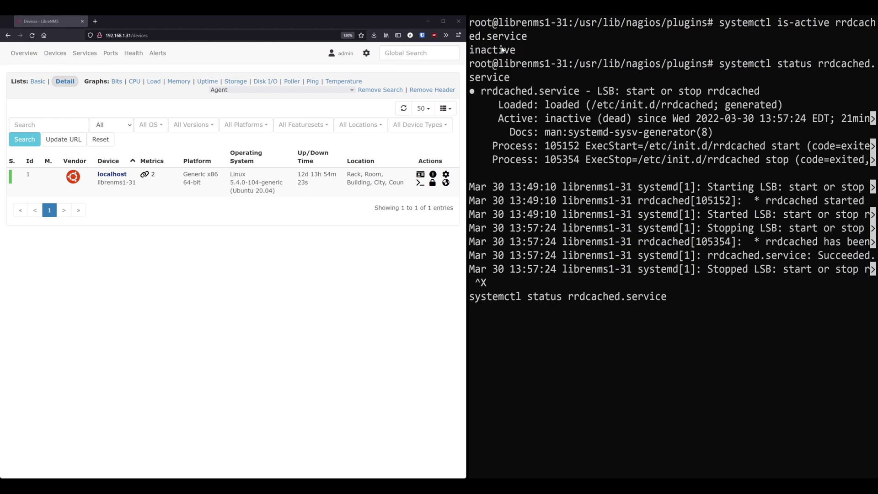
{"action": "key", "text": "Left"}
{"action": "key", "text": "Left"}
{"action": "key", "text": "Left"}
{"action": "key", "text": "Left"}
{"action": "key", "text": "Left"}
{"action": "key", "text": "Left"}
{"action": "key", "text": "Left"}
{"action": "key", "text": "Left"}
{"action": "key", "text": "ctrl+u"}
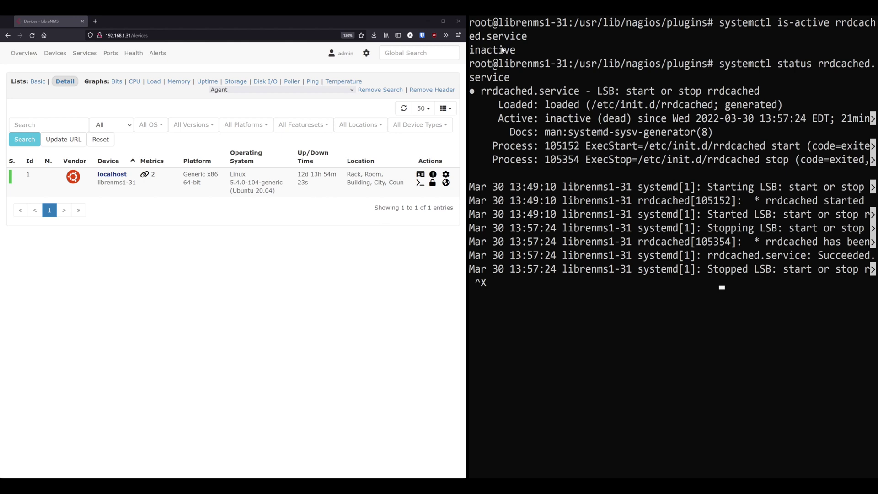
{"action": "key", "text": "Return"}
{"action": "key", "text": "Return"}
{"action": "type", "text": "systemctl start rr"}
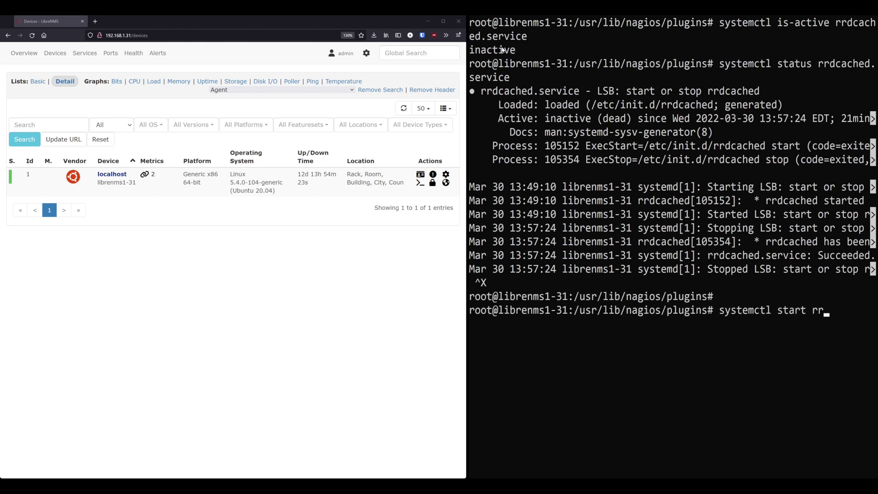
{"action": "key", "text": "Tab"}
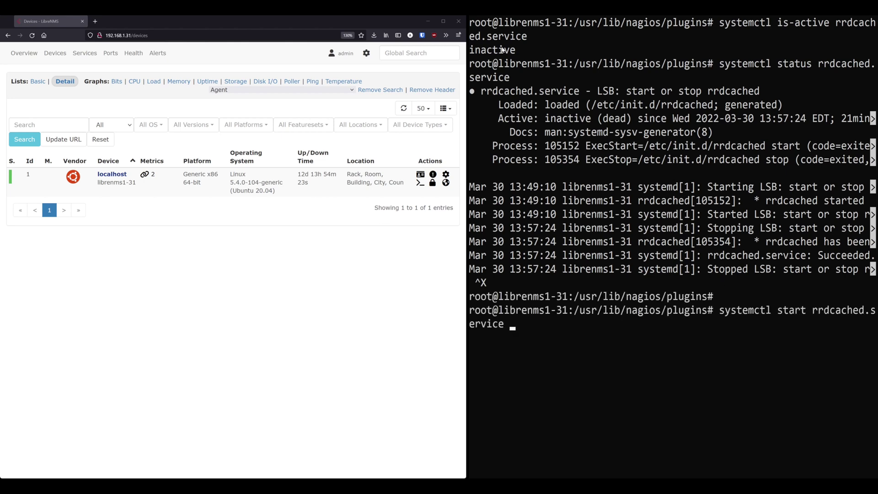
{"action": "key", "text": "Return"}
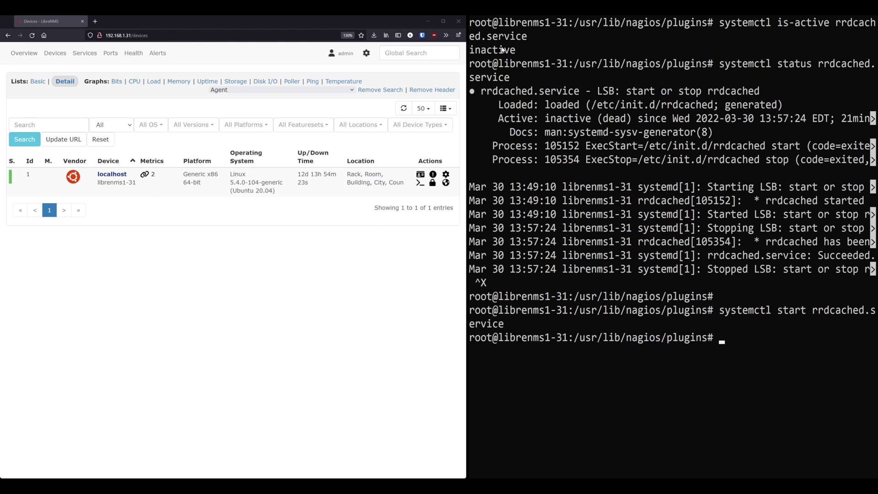
{"action": "key", "text": "Up"}
{"action": "key", "text": "Up"}
{"action": "key", "text": "Up"}
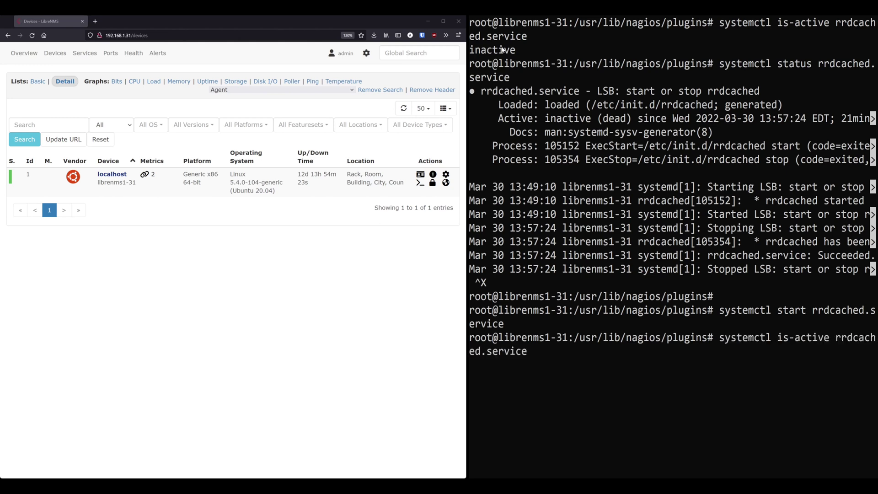
{"action": "key", "text": "Return"}
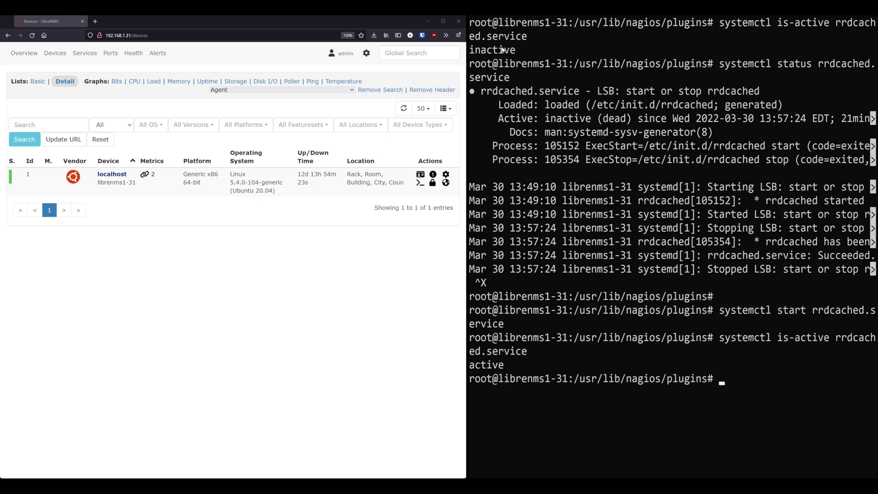
Make check_rrdcached.py executable with chmod +x and verify it with ls -l.
{"action": "type", "text": "ls -l"}
{"action": "key", "text": "Return"}
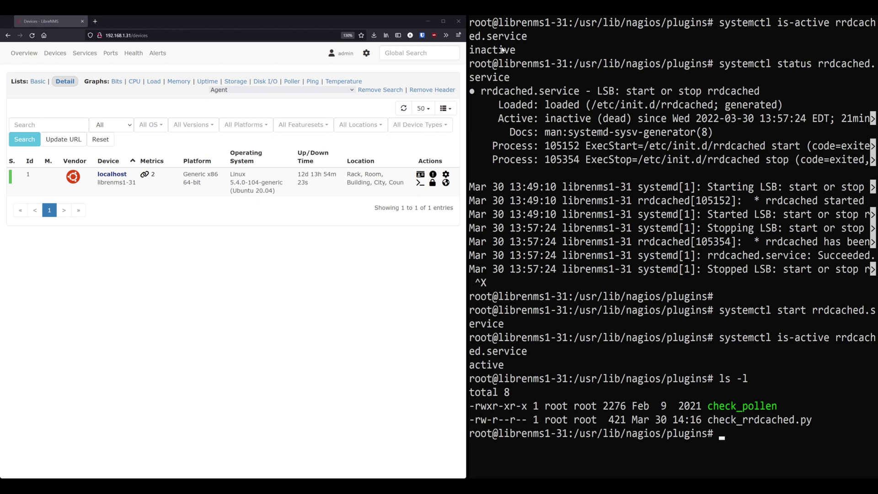
{"action": "type", "text": "chmod ="}
{"action": "key", "text": "BackSpace"}
{"action": "type", "text": "+x check_rrdcached.py"}
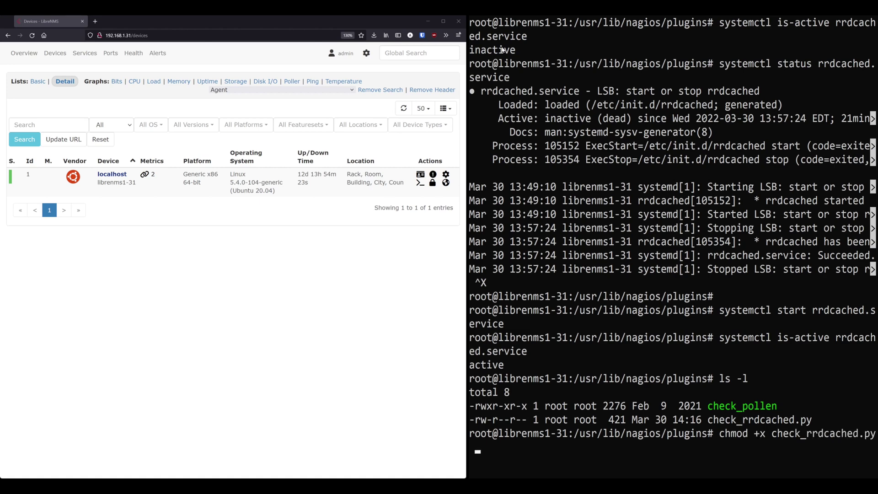
{"action": "key", "text": "Return"}
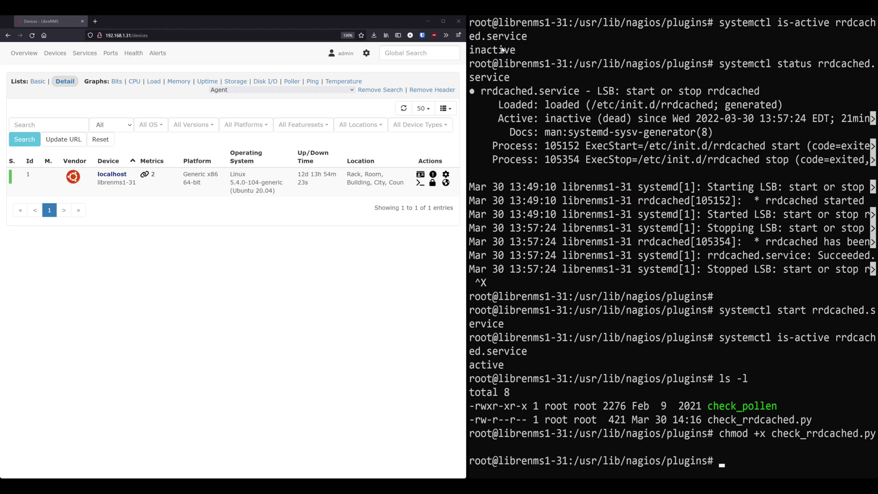
{"action": "type", "text": "ls -l"}
{"action": "key", "text": "Return"}
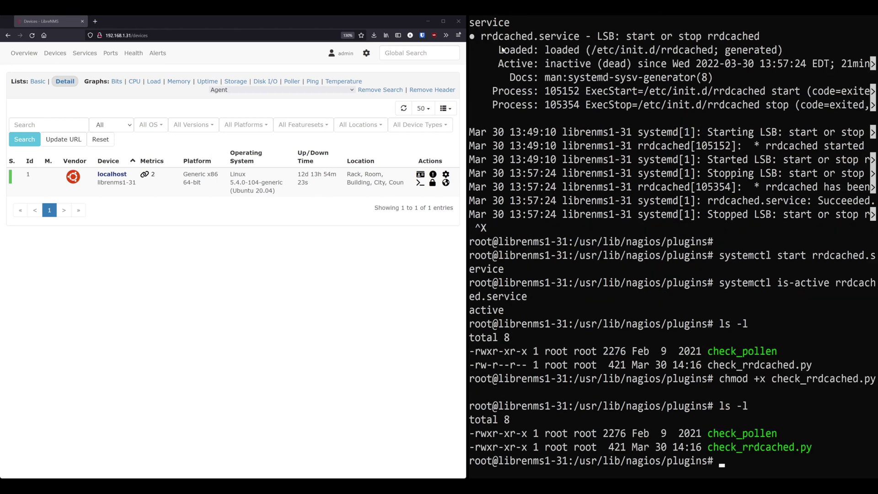
Run ./check_rrdcached.py for OK, stop rrdcached.service, then rerun it to get Critical.
{"action": "type", "text": "./check_rrdcached.py"}
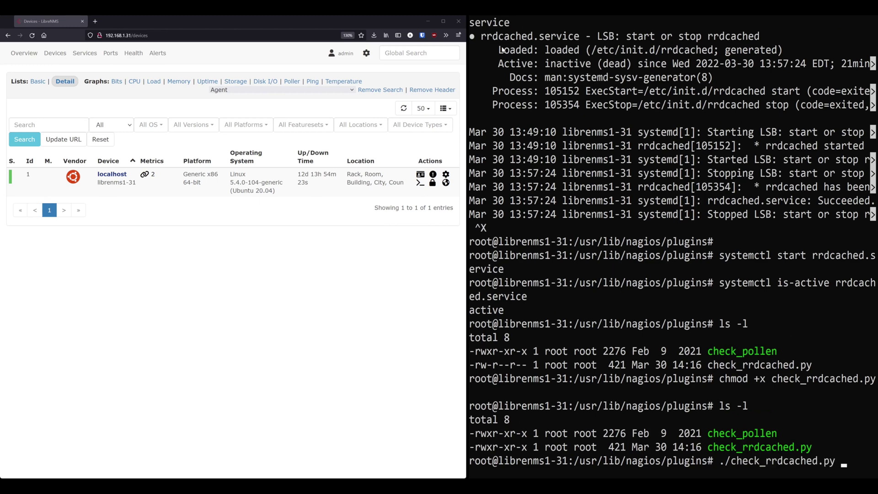
{"action": "key", "text": "Return"}
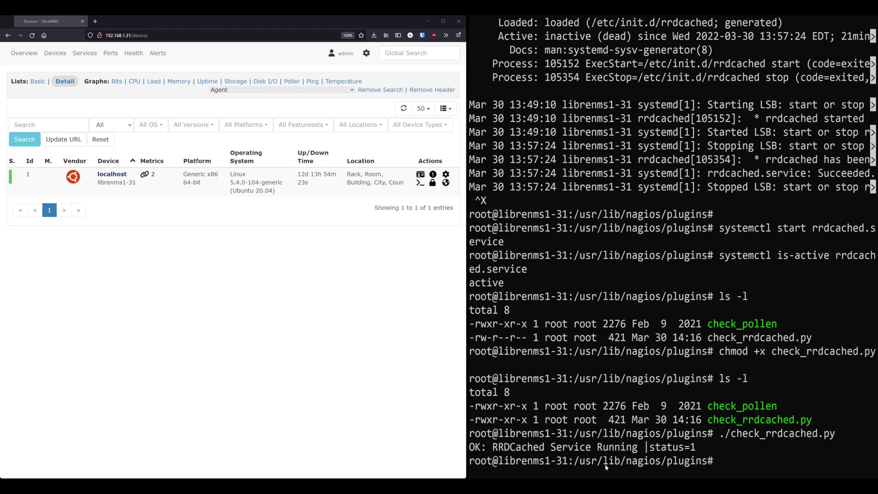
{"action": "type", "text": "sy"}
{"action": "type", "text": "emctl staut"}
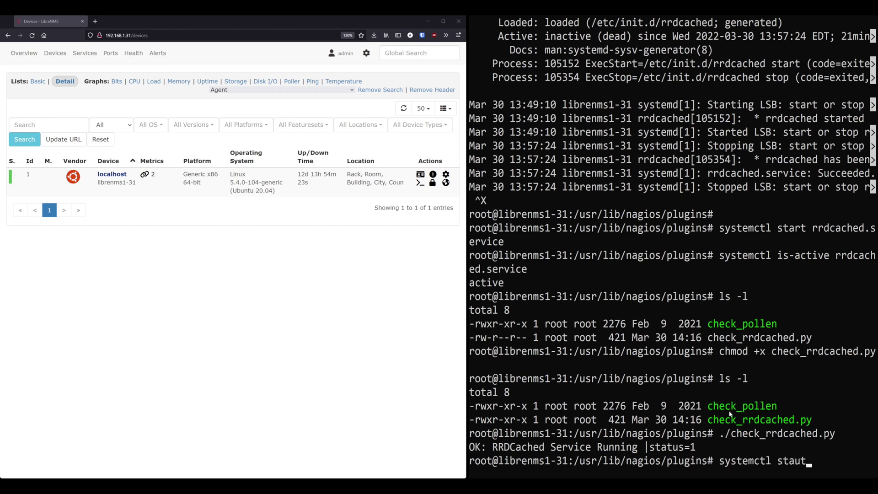
{"action": "key", "text": "BackSpace"}
{"action": "key", "text": "BackSpace"}
{"action": "key", "text": "BackSpace"}
{"action": "key", "text": "BackSpace"}
{"action": "type", "text": "top rrdcached.service"}
{"action": "key", "text": "Return"}
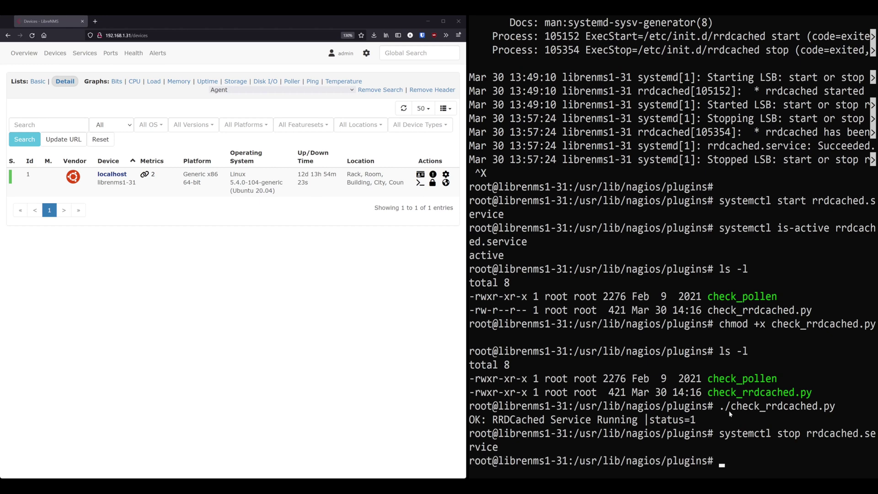
{"action": "key", "text": "Up"}
{"action": "key", "text": "Up"}
{"action": "key", "text": "Return"}
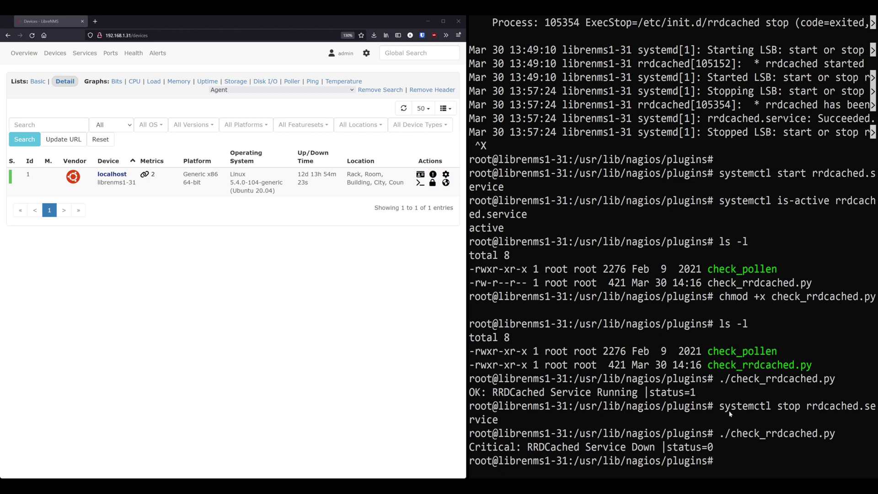
Open check_rrdcached.py in nano.
{"action": "type", "text": "cat"}
{"action": "type", "text": " check_"}
{"action": "type", "text": "r"}
{"action": "key", "text": "Tab"}
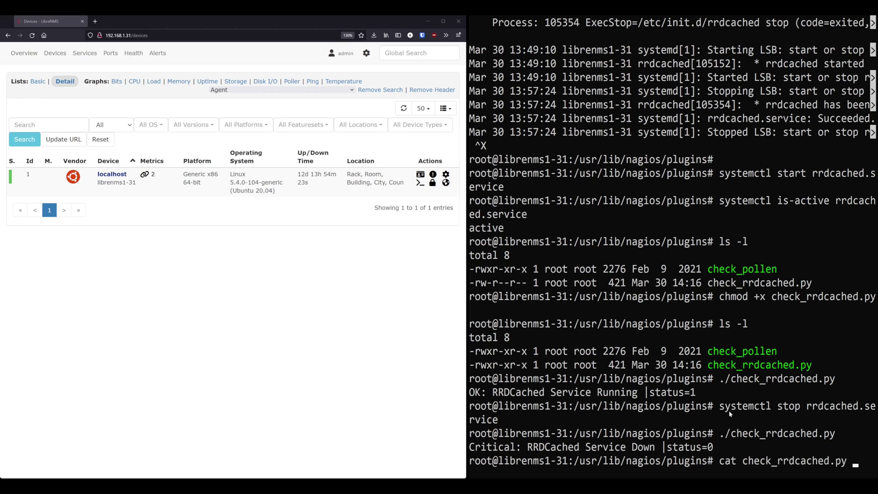
{"action": "key", "text": "Left"}
{"action": "key", "text": "Left"}
{"action": "key", "text": "Left"}
{"action": "key", "text": "Left"}
{"action": "key", "text": "Left"}
{"action": "key", "text": "Left"}
{"action": "key", "text": "Left"}
{"action": "key", "text": "Left"}
{"action": "key", "text": "Left"}
{"action": "key", "text": "Left"}
{"action": "key", "text": "Left"}
{"action": "key", "text": "Left"}
{"action": "key", "text": "Left"}
{"action": "key", "text": "Left"}
{"action": "key", "text": "Left"}
{"action": "key", "text": "Left"}
{"action": "key", "text": "Left"}
{"action": "key", "text": "Left"}
{"action": "key", "text": "Left"}
{"action": "key", "text": "Left"}
{"action": "key", "text": "BackSpace"}
{"action": "key", "text": "BackSpace"}
{"action": "key", "text": "BackSpace"}
{"action": "type", "text": "nano"}
{"action": "key", "text": "Return"}
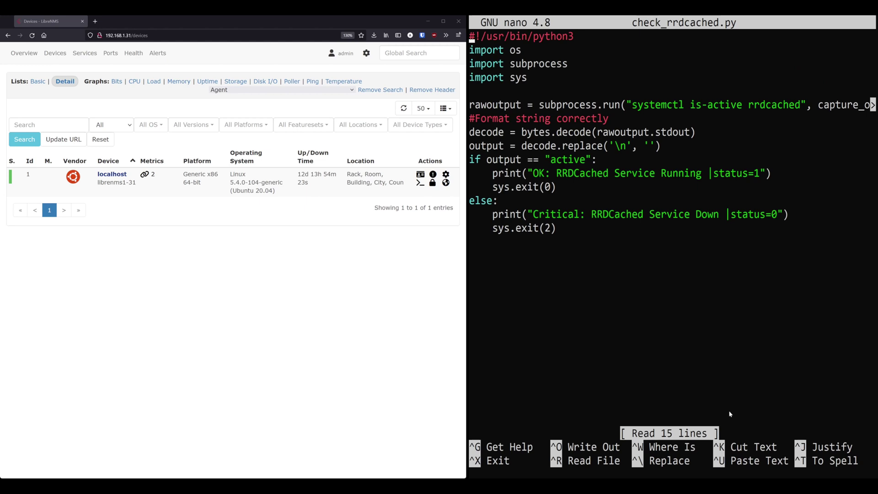
{"action": "key", "text": "Right"}
{"action": "key", "text": "Down"}
{"action": "key", "text": "Down"}
{"action": "key", "text": "Down"}
{"action": "key", "text": "Down"}
{"action": "key", "text": "Down"}
{"action": "key", "text": "Right"}
{"action": "key", "text": "Right"}
{"action": "key", "text": "Right"}
{"action": "key", "text": "Right"}
{"action": "key", "text": "Right"}
{"action": "key", "text": "Right"}
{"action": "key", "text": "Right"}
{"action": "key", "text": "Right"}
{"action": "key", "text": "Right"}
{"action": "key", "text": "Right"}
{"action": "key", "text": "Right"}
{"action": "key", "text": "Right"}
{"action": "key", "text": "Right"}
{"action": "key", "text": "Right"}
{"action": "key", "text": "Right"}
{"action": "key", "text": "Right"}
{"action": "key", "text": "Right"}
{"action": "key", "text": "Right"}
{"action": "key", "text": "Right"}
{"action": "key", "text": "Right"}
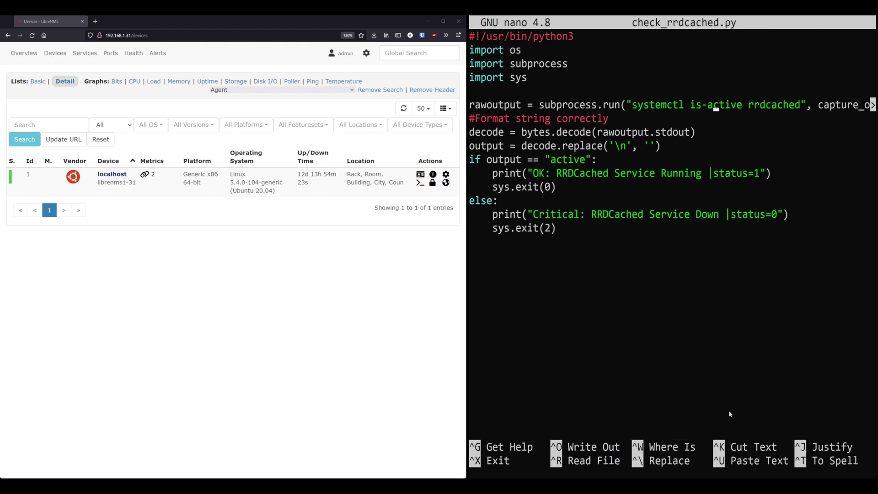
{"action": "key", "text": "Right"}
{"action": "key", "text": "Right"}
{"action": "key", "text": "Down"}
{"action": "key", "text": "Down"}
{"action": "key", "text": "Down"}
{"action": "key", "text": "Down"}
{"action": "key", "text": "Down"}
{"action": "key", "text": "Left"}
{"action": "key", "text": "Left"}
{"action": "key", "text": "Left"}
{"action": "key", "text": "Left"}
{"action": "key", "text": "Left"}
{"action": "key", "text": "Left"}
{"action": "key", "text": "Left"}
{"action": "key", "text": "Left"}
{"action": "key", "text": "Left"}
{"action": "key", "text": "Left"}
{"action": "key", "text": "Left"}
{"action": "key", "text": "Left"}
{"action": "key", "text": "Left"}
{"action": "key", "text": "Left"}
{"action": "key", "text": "Left"}
{"action": "key", "text": "Left"}
{"action": "key", "text": "Left"}
{"action": "key", "text": "Left"}
{"action": "key", "text": "Left"}
{"action": "key", "text": "Left"}
{"action": "key", "text": "Down"}
{"action": "key", "text": "Down"}
{"action": "key", "text": "Down"}
{"action": "key", "text": "Up"}
{"action": "key", "text": "Up"}
{"action": "key", "text": "Down"}
{"action": "key", "text": "Down"}
{"action": "key", "text": "Down"}
{"action": "key", "text": "Up"}
{"action": "key", "text": "Right"}
{"action": "key", "text": "Right"}
{"action": "key", "text": "Right"}
{"action": "key", "text": "Right"}
{"action": "key", "text": "Right"}
{"action": "key", "text": "Right"}
{"action": "key", "text": "Right"}
{"action": "key", "text": "Right"}
{"action": "key", "text": "Right"}
{"action": "key", "text": "Up"}
{"action": "key", "text": "Up"}
{"action": "key", "text": "Up"}
{"action": "key", "text": "Right"}
{"action": "key", "text": "Right"}
{"action": "key", "text": "Right"}
{"action": "key", "text": "Right"}
Highlight the status values in the script's OK and Critical messages.
{"action": "left_click_drag", "start_coordinate": [707, 175], "coordinate": [533, 174]}
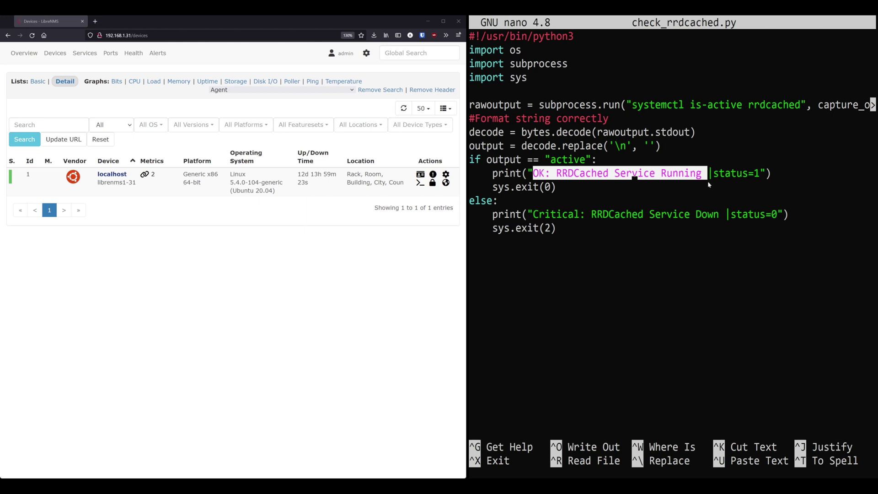
{"action": "mouse_move", "coordinate": [708, 179]}
{"action": "left_mouse_down"}
{"action": "mouse_move", "coordinate": [779, 183]}
{"action": "mouse_move", "coordinate": [713, 181]}
{"action": "left_mouse_up"}
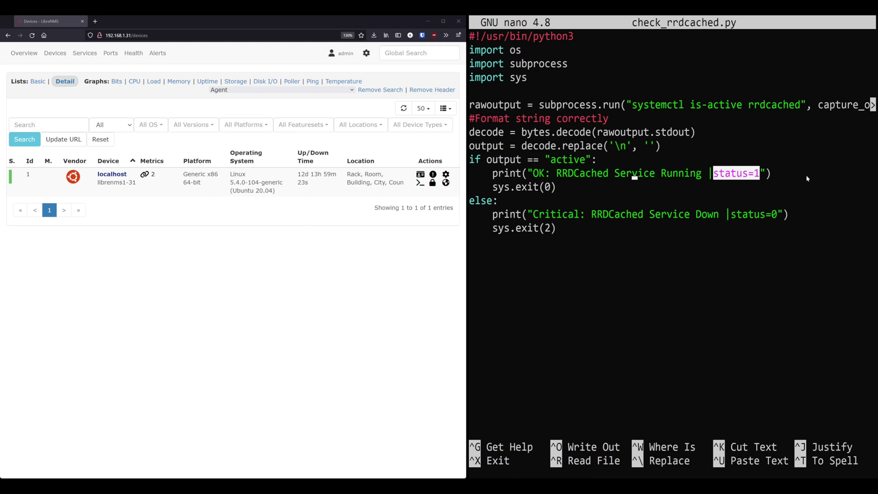
{"action": "left_click", "coordinate": [766, 225]}
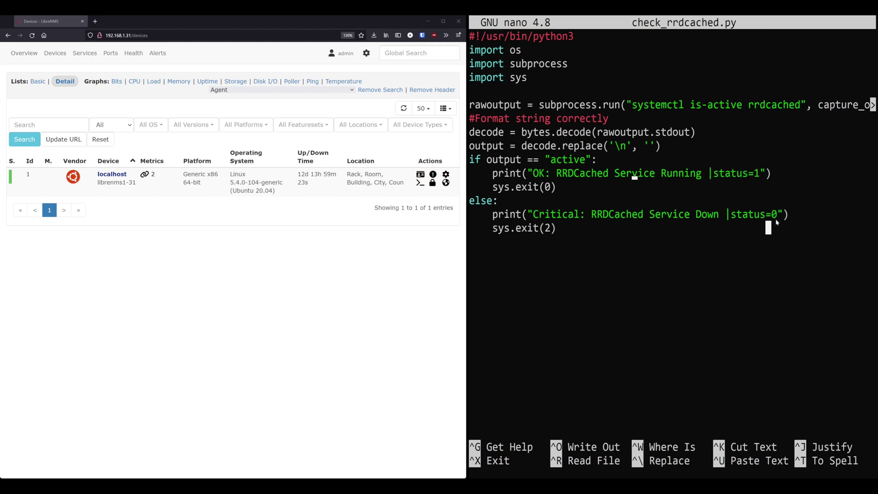
{"action": "left_click_drag", "start_coordinate": [777, 214], "coordinate": [736, 218]}
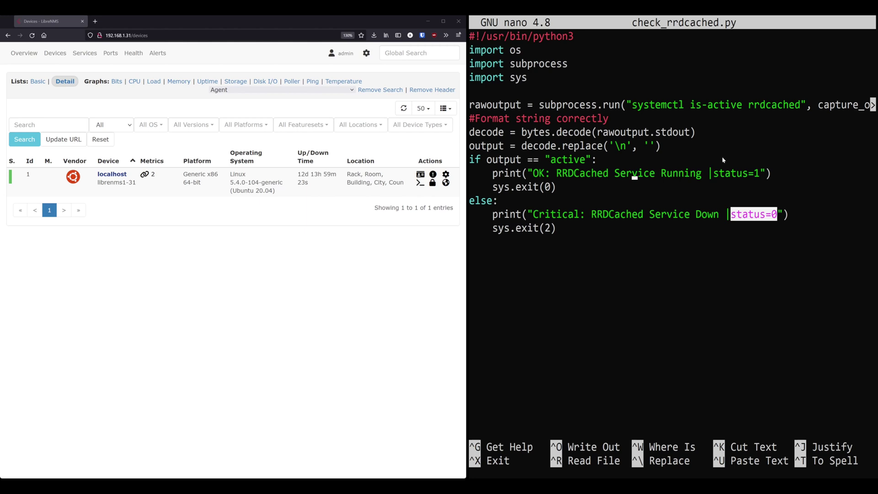
{"action": "left_click_drag", "start_coordinate": [713, 173], "coordinate": [757, 174]}
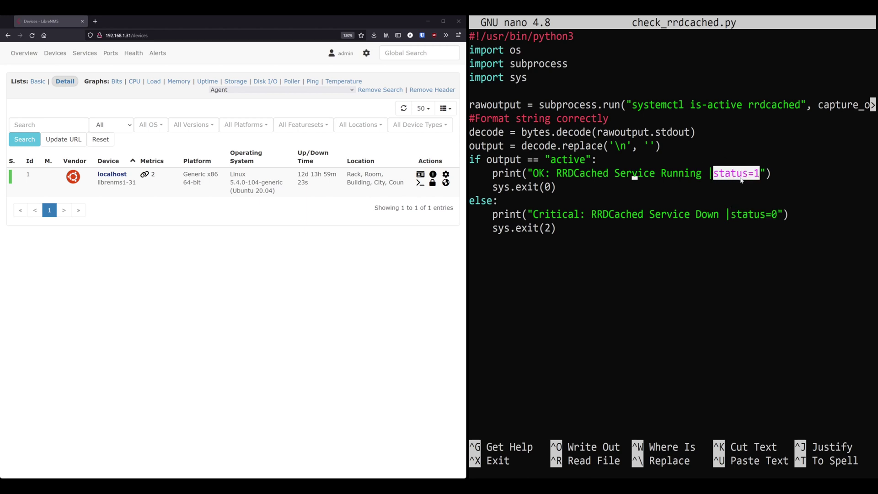
{"action": "left_click", "coordinate": [741, 180]}
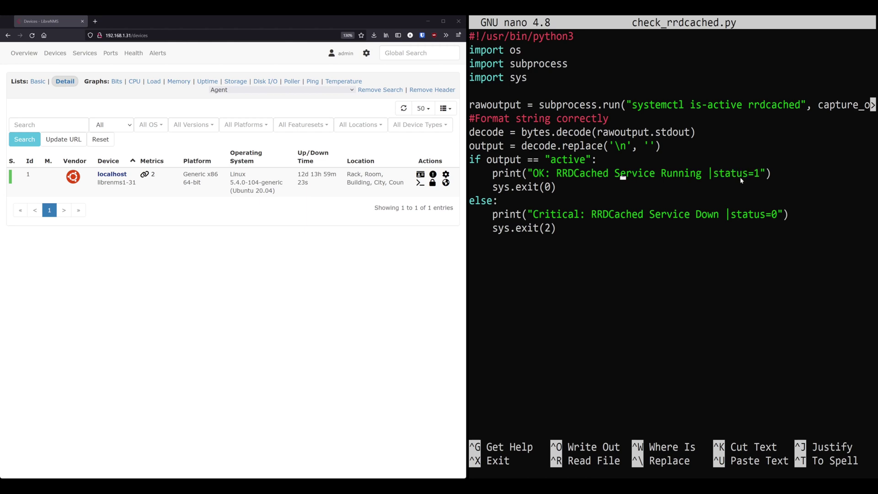
Save check_rrdcached.py under the same name and exit nano to the shell.
{"action": "key", "text": "Down"}
{"action": "key", "text": "ctrl+o"}
{"action": "key", "text": "Return"}
{"action": "key", "text": "ctrl+x"}
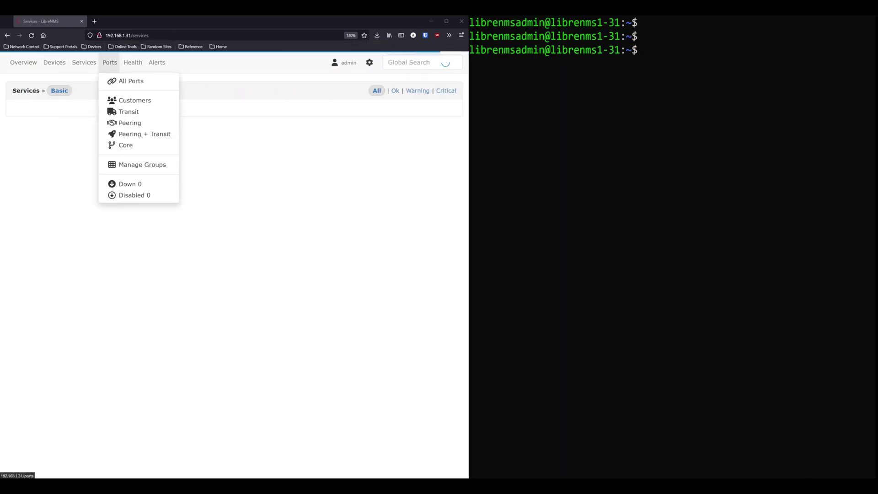
Open Services > Add Service and name the new service 'RRDCached Check'.
{"action": "mouse_move", "coordinate": [84, 63]}
{"action": "left_click", "coordinate": [105, 113]}
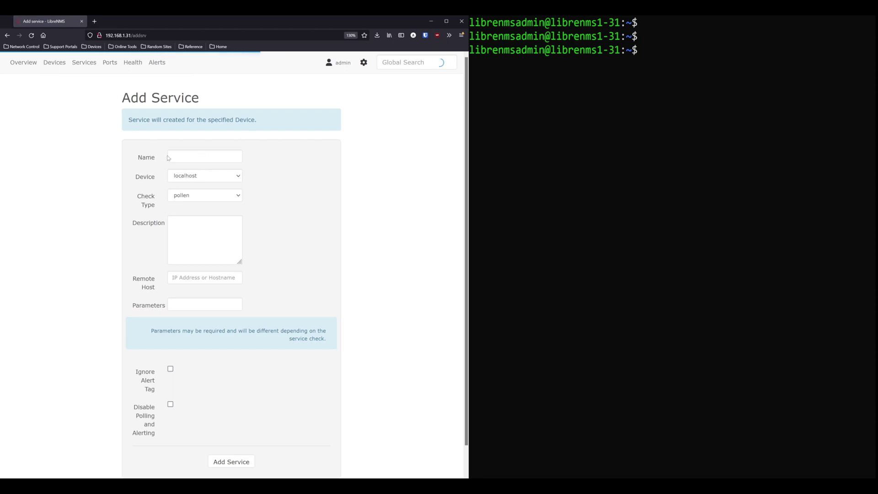
{"action": "left_click", "coordinate": [197, 156]}
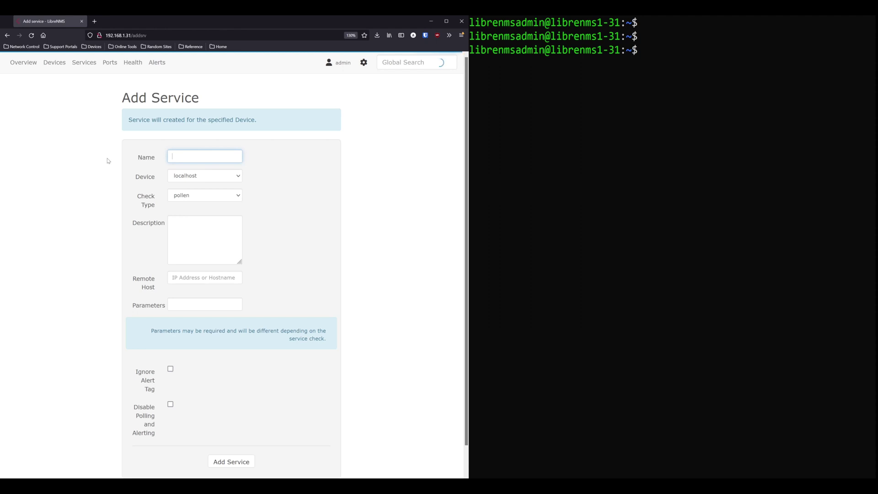
{"action": "type", "text": "RRDCached Check"}
Choose rrdcached.py as the check type, leaving Description, Remote Host and Parameters empty.
{"action": "left_click", "coordinate": [185, 196]}
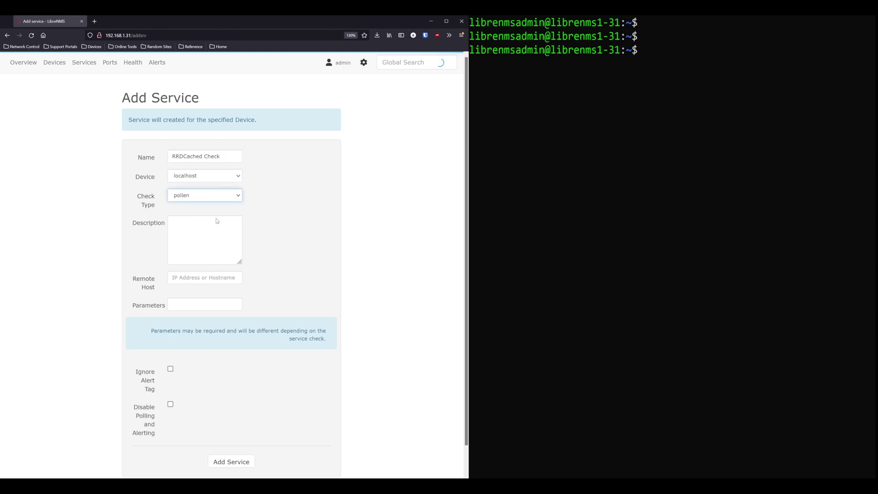
{"action": "type", "text": "rrdcached.py"}
{"action": "left_click", "coordinate": [192, 242]}
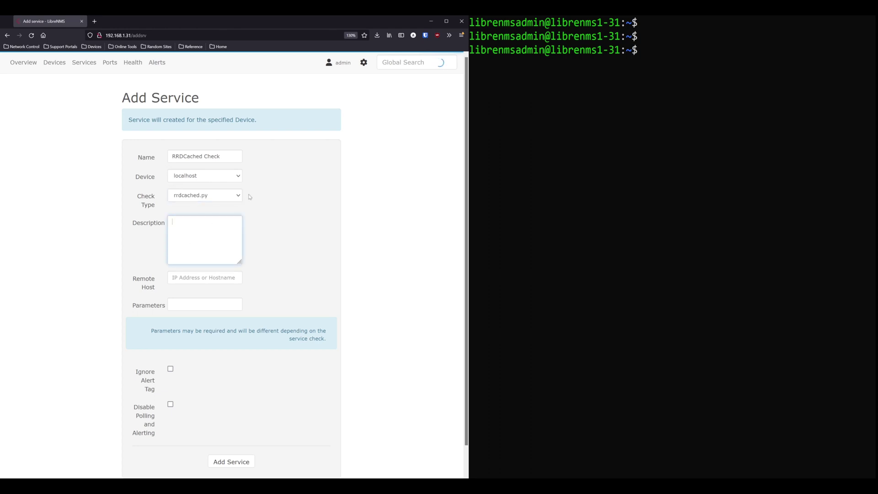
{"action": "left_click", "coordinate": [179, 276]}
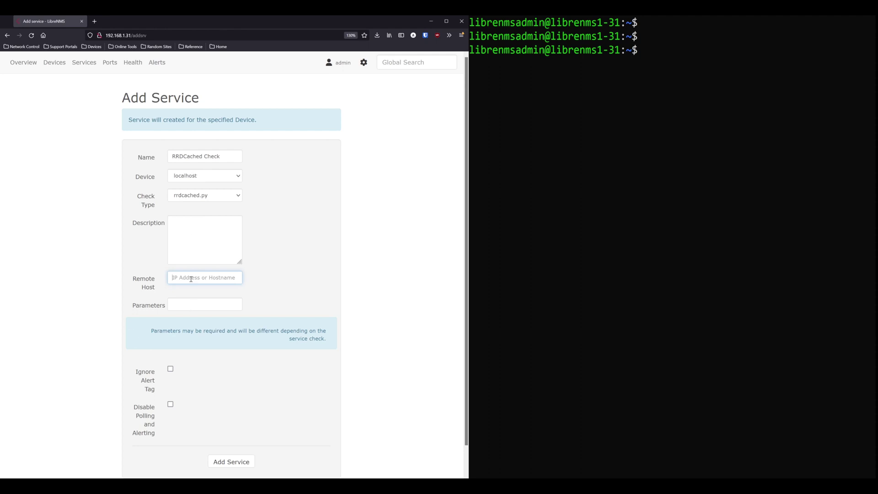
{"action": "left_click", "coordinate": [332, 322]}
{"action": "left_click", "coordinate": [201, 304]}
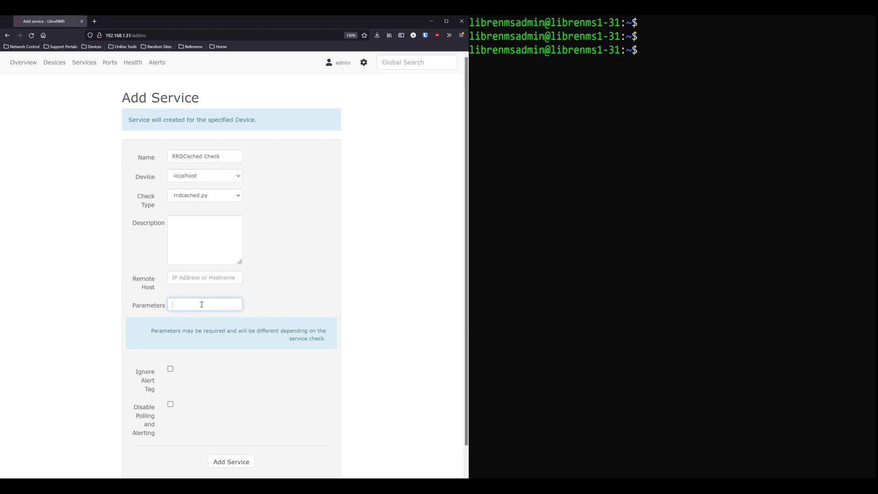
As root, run ./check_rrdcached.py from the /usr/lib/nagios/plugins/ folder.
{"action": "left_click", "coordinate": [773, 217]}
{"action": "type", "text": "sudo -i"}
{"action": "key", "text": "Return"}
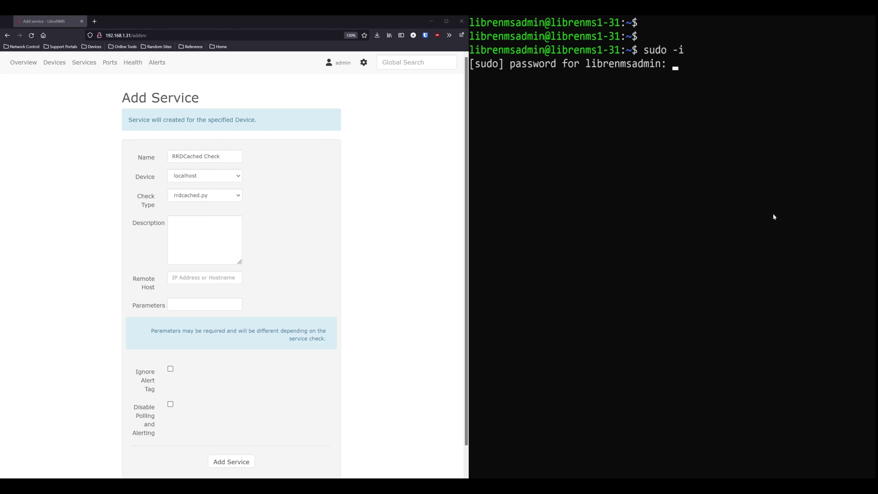
{"action": "key", "text": "Return"}
{"action": "type", "text": "cd /usr/lib/nagios/plugins/"}
{"action": "key", "text": "Return"}
{"action": "type", "text": "ls"}
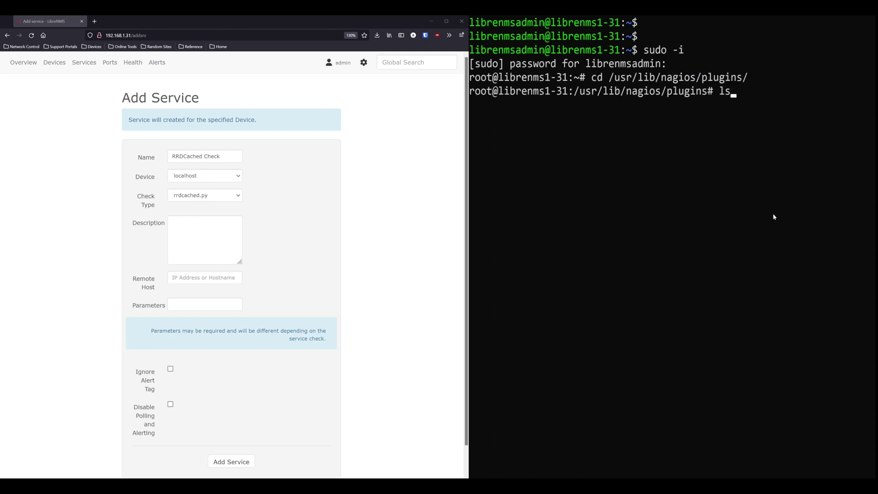
{"action": "key", "text": "Return"}
{"action": "type", "text": "./check_rrdcached.py"}
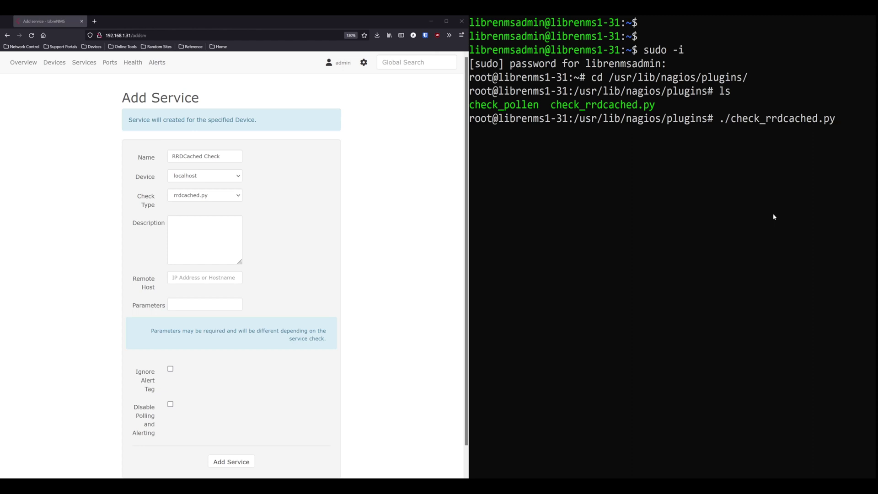
{"action": "key", "text": "Return"}
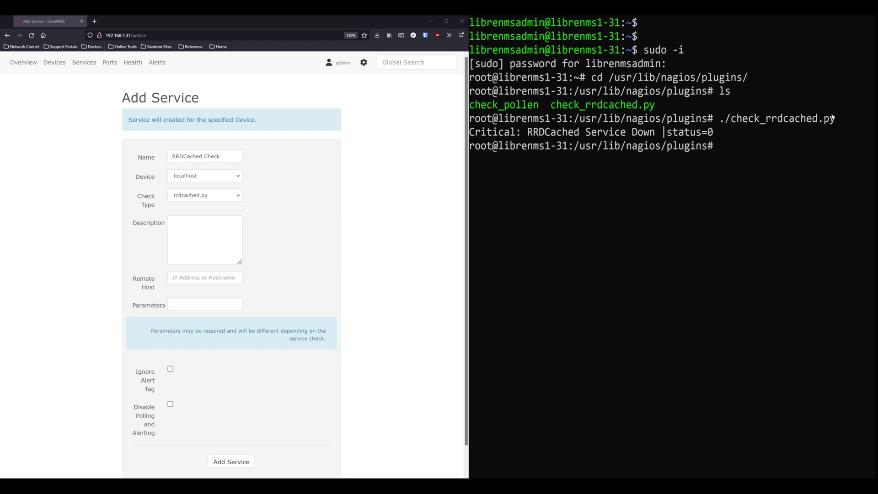
Set the service's Remote Host to 1.1.1.1 and edit the terminal check command to -H 1.1.1.1.
{"action": "key", "text": "Up"}
{"action": "type", "text": "-H"}
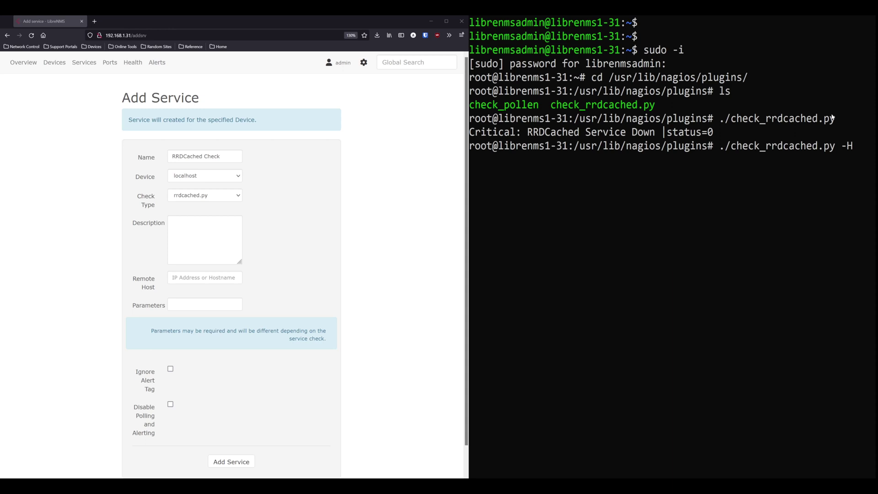
{"action": "type", "text": " local"}
{"action": "left_click", "coordinate": [204, 277]}
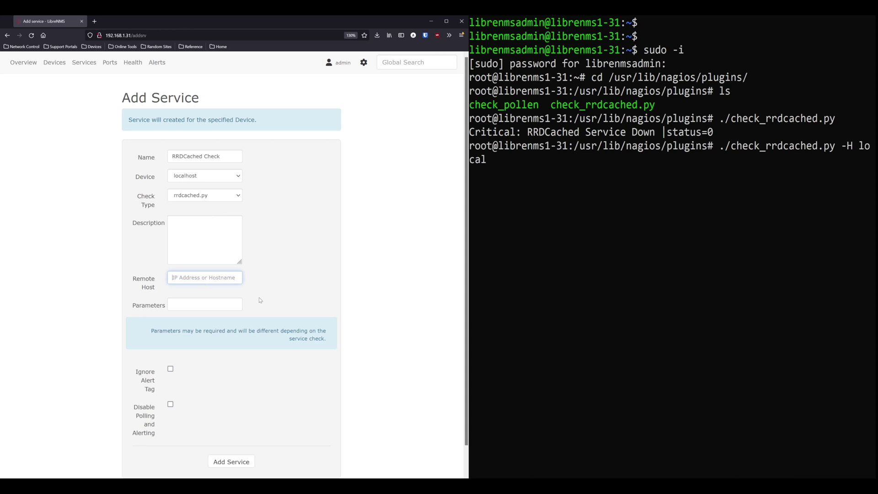
{"action": "type", "text": "1.1.1.1"}
{"action": "left_click", "coordinate": [810, 164]}
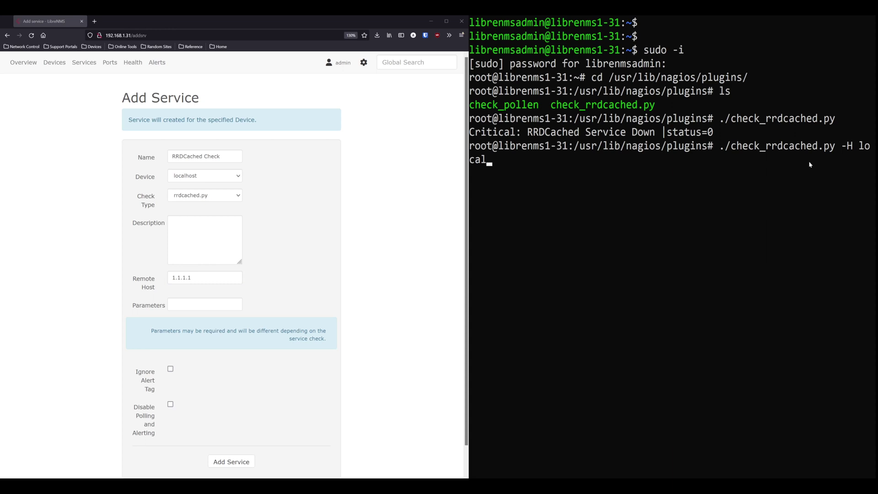
{"action": "key", "text": "BackSpace"}
{"action": "key", "text": "BackSpace"}
{"action": "key", "text": "BackSpace"}
{"action": "key", "text": "BackSpace"}
{"action": "key", "text": "BackSpace"}
{"action": "type", "text": "1.1.1.1"}
Enter -n '10.34.64.10' as the service Parameters and append it to the terminal check command.
{"action": "left_click", "coordinate": [217, 310]}
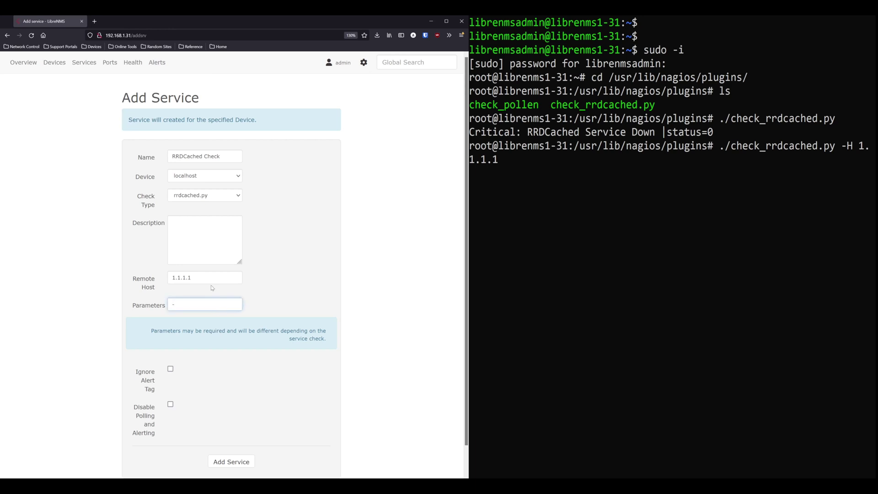
{"action": "type", "text": "-n '10.34.64.10'"}
{"action": "left_click", "coordinate": [747, 395]}
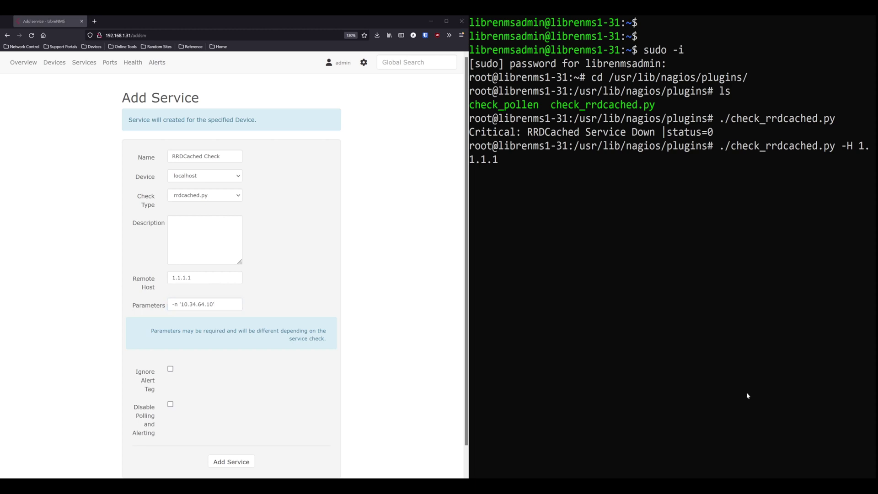
{"action": "type", "text": "-n '10.34.64.10'"}
Clear Remote Host and Parameters, add the RRDCached Check service, and list all services.
{"action": "key", "text": "alt+Tab"}
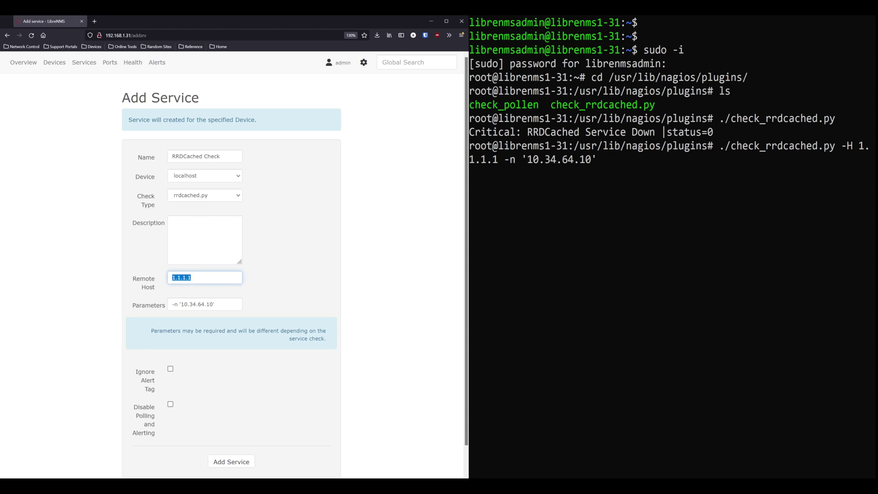
{"action": "left_click", "coordinate": [631, 220]}
{"action": "key", "text": "BackSpace"}
{"action": "key", "text": "BackSpace"}
{"action": "key", "text": "BackSpace"}
{"action": "key", "text": "BackSpace"}
{"action": "key", "text": "BackSpace"}
{"action": "key", "text": "BackSpace"}
{"action": "key", "text": "BackSpace"}
{"action": "key", "text": "BackSpace"}
{"action": "key", "text": "BackSpace"}
{"action": "key", "text": "BackSpace"}
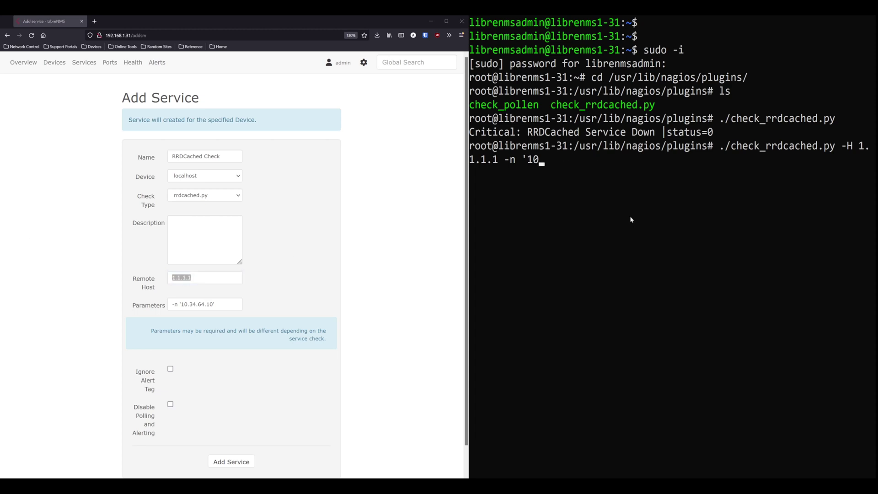
{"action": "key", "text": "BackSpace"}
{"action": "key", "text": "BackSpace"}
{"action": "key", "text": "BackSpace"}
{"action": "key", "text": "BackSpace"}
{"action": "key", "text": "BackSpace"}
{"action": "key", "text": "BackSpace"}
{"action": "key", "text": "BackSpace"}
{"action": "key", "text": "BackSpace"}
{"action": "key", "text": "BackSpace"}
{"action": "key", "text": "BackSpace"}
{"action": "key", "text": "BackSpace"}
{"action": "key", "text": "BackSpace"}
{"action": "key", "text": "BackSpace"}
{"action": "key", "text": "BackSpace"}
{"action": "key", "text": "BackSpace"}
{"action": "key", "text": "BackSpace"}
{"action": "key", "text": "BackSpace"}
{"action": "key", "text": "alt+Tab"}
{"action": "key", "text": "BackSpace"}
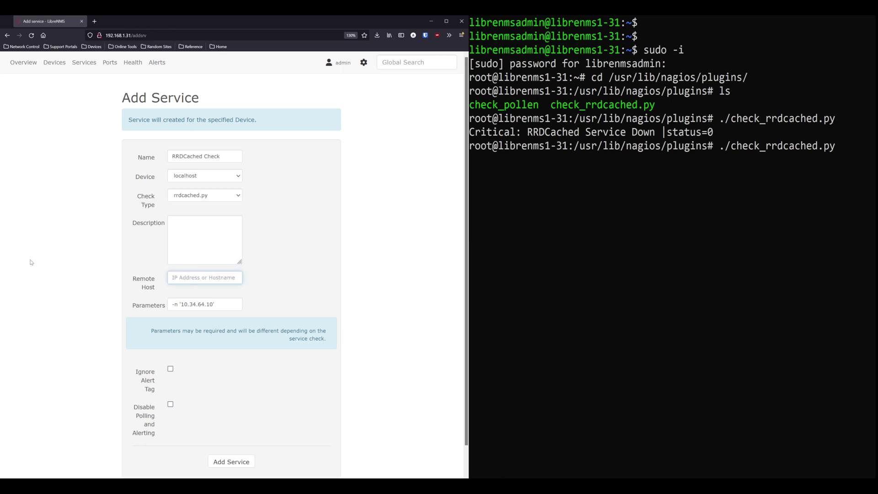
{"action": "key", "text": "Tab"}
{"action": "key", "text": "BackSpace"}
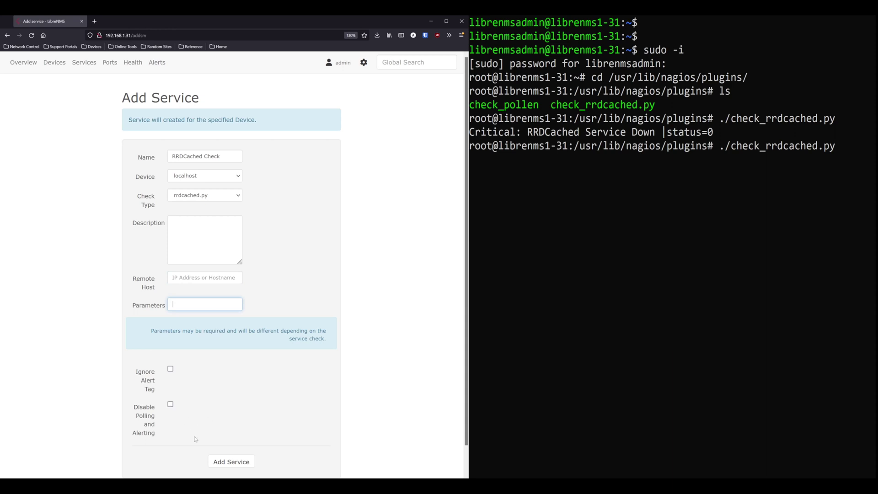
{"action": "left_click", "coordinate": [231, 461]}
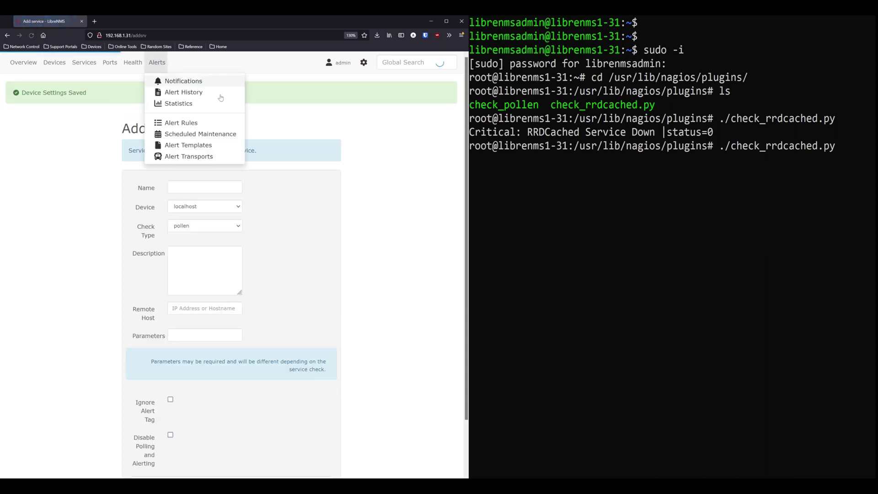
{"action": "left_click", "coordinate": [93, 81]}
{"action": "mouse_move", "coordinate": [34, 100]}
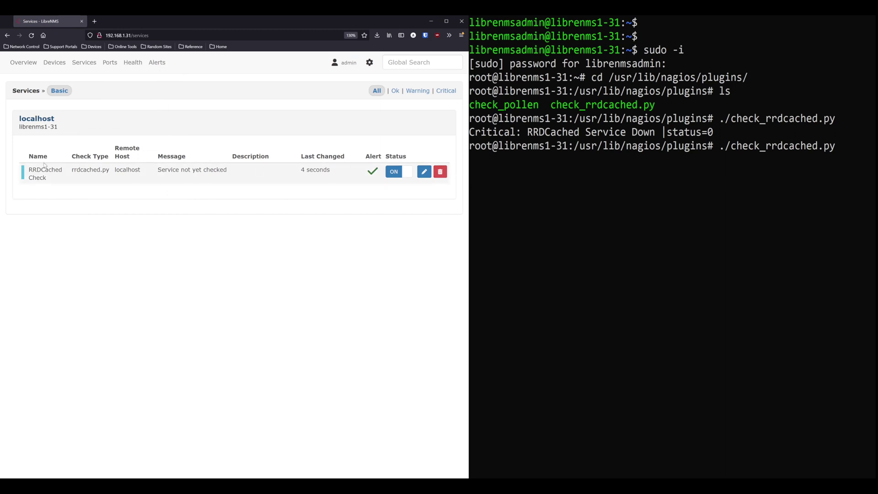
Switch to the librenms user with su - librenms and enter lnms poller:services 1.
{"action": "left_click", "coordinate": [629, 164]}
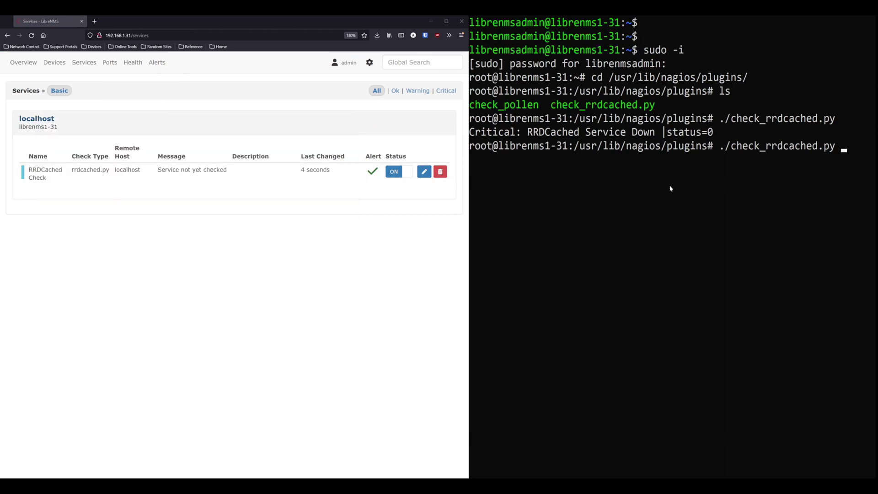
{"action": "key", "text": "BackSpace"}
{"action": "key", "text": "BackSpace"}
{"action": "key", "text": "BackSpace"}
{"action": "key", "text": "BackSpace"}
{"action": "key", "text": "BackSpace"}
{"action": "key", "text": "BackSpace"}
{"action": "key", "text": "BackSpace"}
{"action": "key", "text": "BackSpace"}
{"action": "key", "text": "BackSpace"}
{"action": "key", "text": "BackSpace"}
{"action": "key", "text": "BackSpace"}
{"action": "key", "text": "BackSpace"}
{"action": "key", "text": "BackSpace"}
{"action": "key", "text": "BackSpace"}
{"action": "key", "text": "BackSpace"}
{"action": "key", "text": "BackSpace"}
{"action": "key", "text": "BackSpace"}
{"action": "key", "text": "BackSpace"}
{"action": "key", "text": "BackSpace"}
{"action": "key", "text": "BackSpace"}
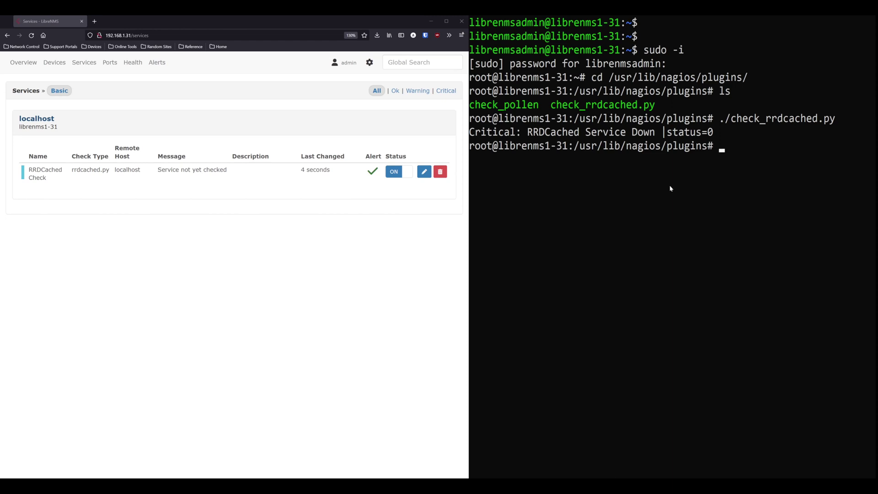
{"action": "type", "text": "su - librenms"}
{"action": "key", "text": "Return"}
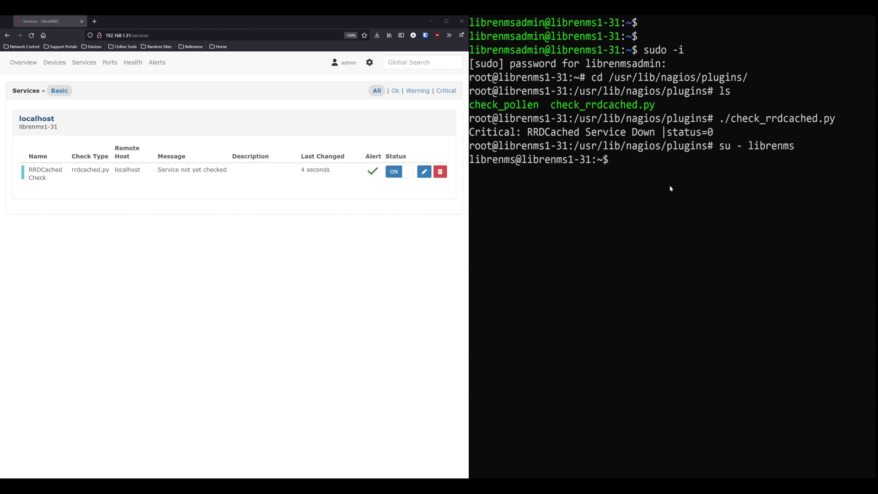
{"action": "type", "text": "sl"}
{"action": "key", "text": "BackSpace"}
{"action": "key", "text": "BackSpace"}
{"action": "type", "text": "lnms poller:services "}
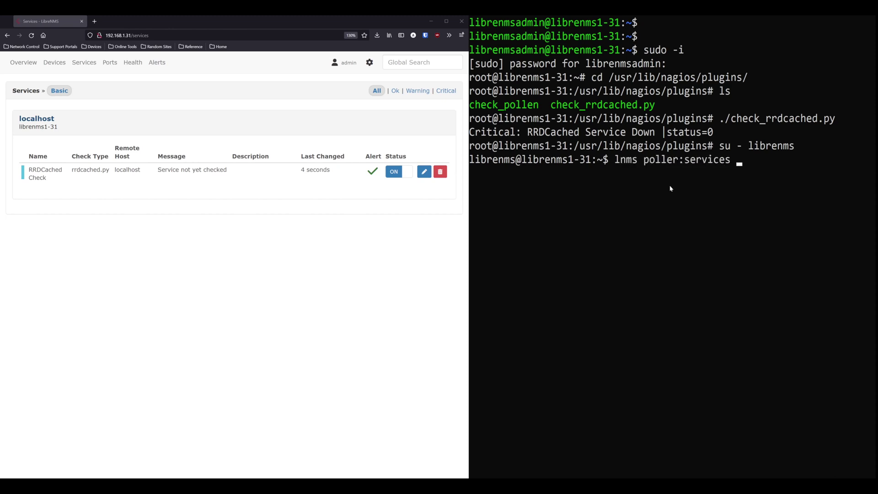
{"action": "type", "text": "1"}
Open localhost's services page, then the All Devices list.
{"action": "left_click", "coordinate": [33, 119]}
{"action": "mouse_move", "coordinate": [157, 62]}
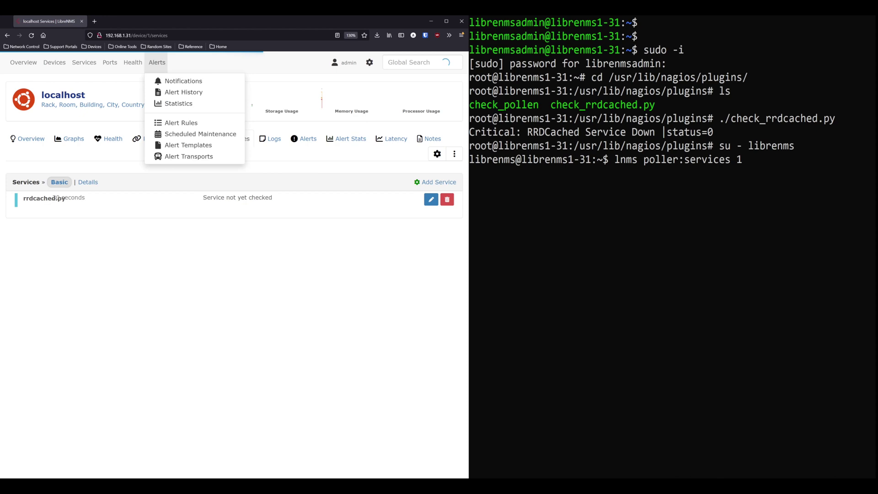
{"action": "mouse_move", "coordinate": [54, 62]}
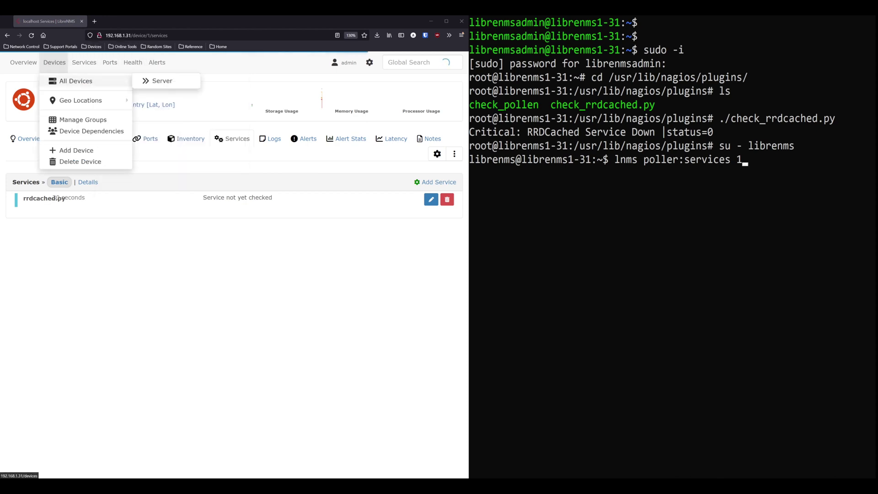
{"action": "left_click", "coordinate": [75, 80]}
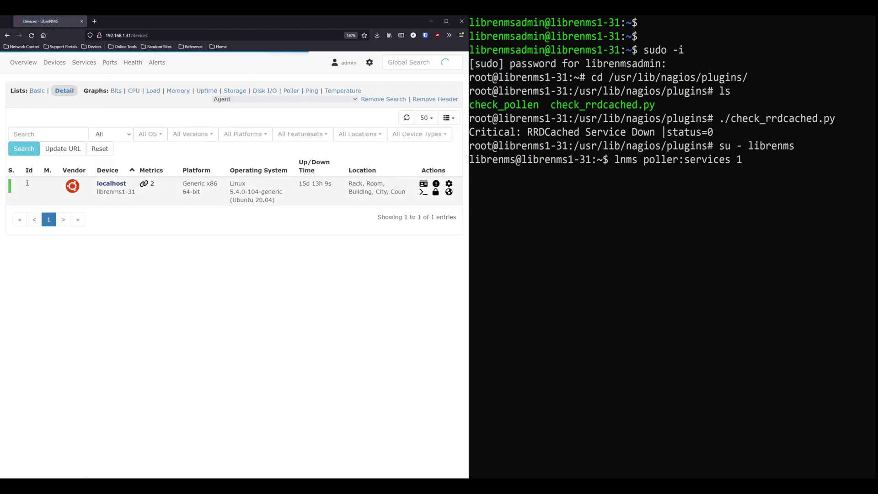
Run lnms poller:services 1, then rerun it with -vvv verbose output.
{"action": "left_click", "coordinate": [669, 267]}
{"action": "key", "text": "Return"}
{"action": "key", "text": "Up"}
{"action": "type", "text": "-vvv"}
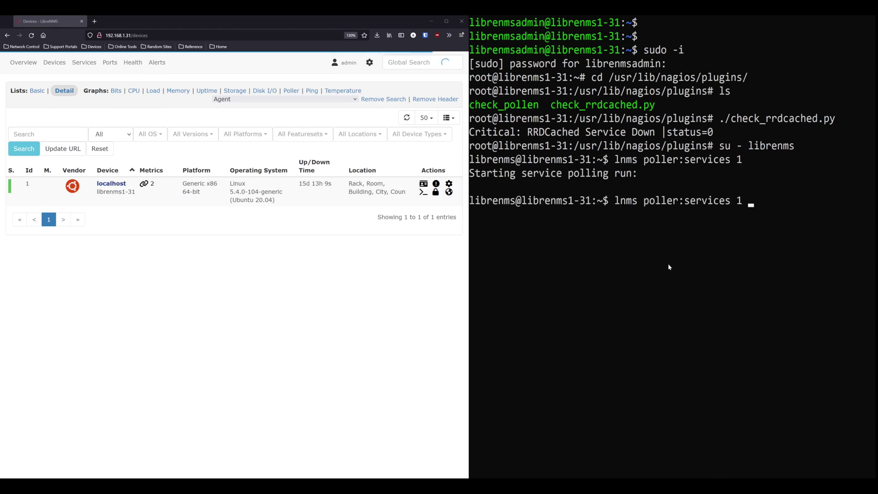
{"action": "key", "text": "Return"}
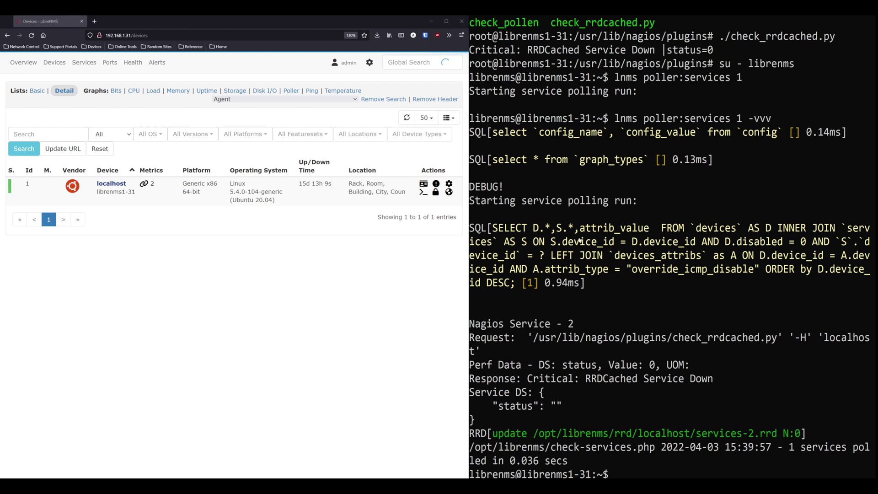
Highlight the Request line, the Critical: RRDCached Service Down response and the perf data in the output.
{"action": "left_click_drag", "start_coordinate": [486, 337], "coordinate": [815, 334]}
{"action": "triple_click", "coordinate": [805, 337]}
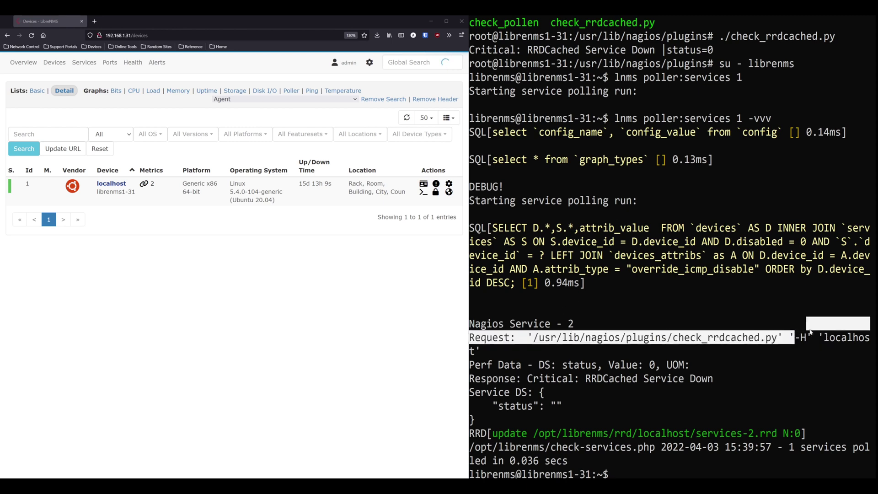
{"action": "double_click", "coordinate": [800, 337]}
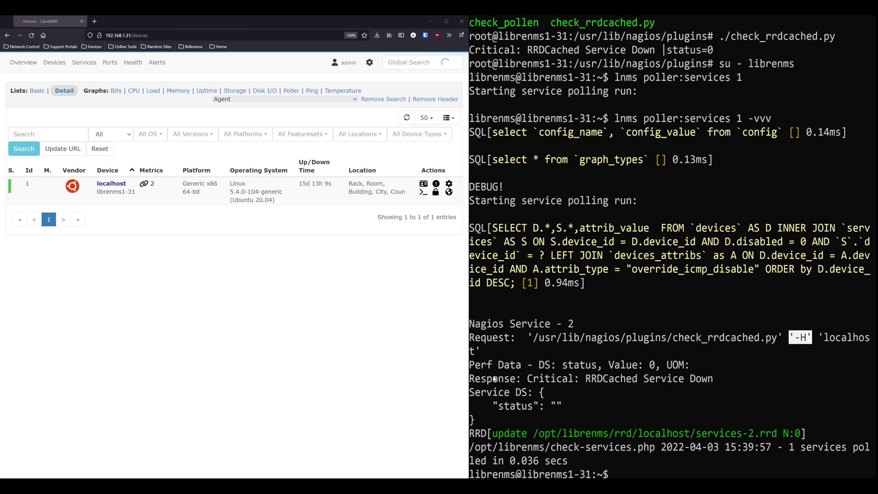
{"action": "left_click_drag", "start_coordinate": [712, 378], "coordinate": [532, 381]}
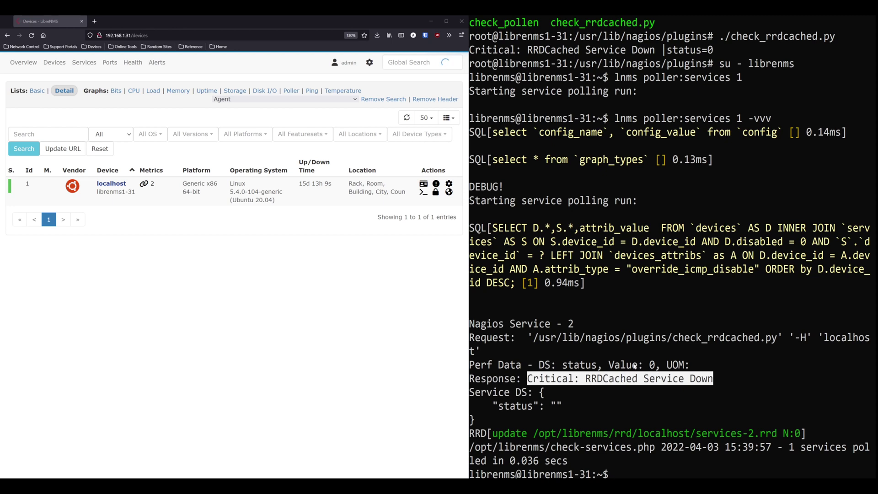
{"action": "left_click_drag", "start_coordinate": [660, 364], "coordinate": [483, 364]}
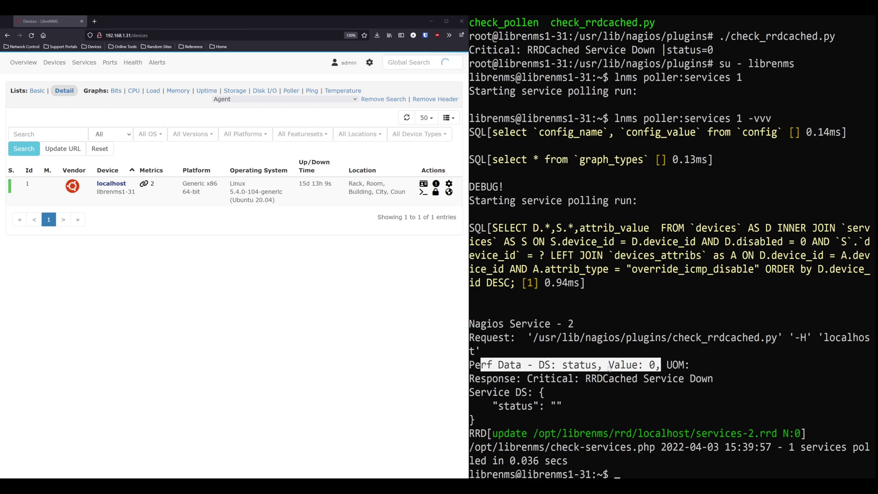
{"action": "left_click", "coordinate": [646, 365]}
{"action": "left_click_drag", "start_coordinate": [557, 413], "coordinate": [578, 405]}
{"action": "left_click", "coordinate": [577, 405]}
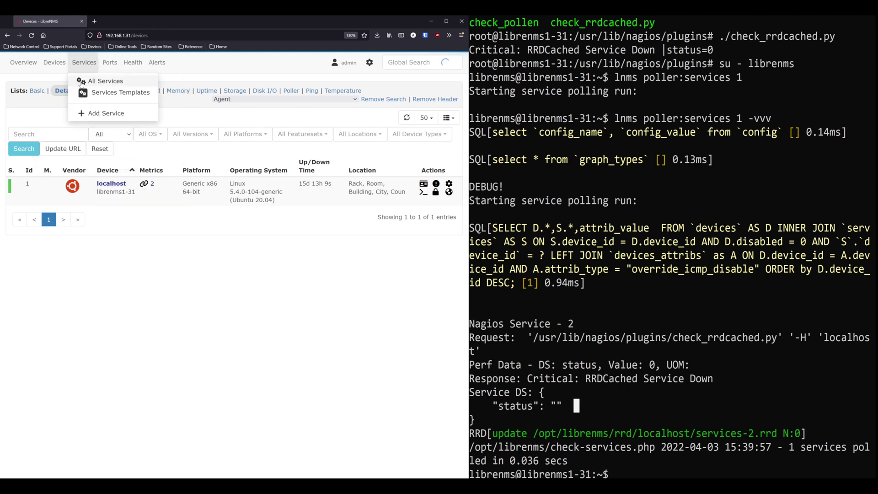
Exit the librenms shell and start rrdcached with systemctl start rrdcached.service.
{"action": "left_click", "coordinate": [92, 82]}
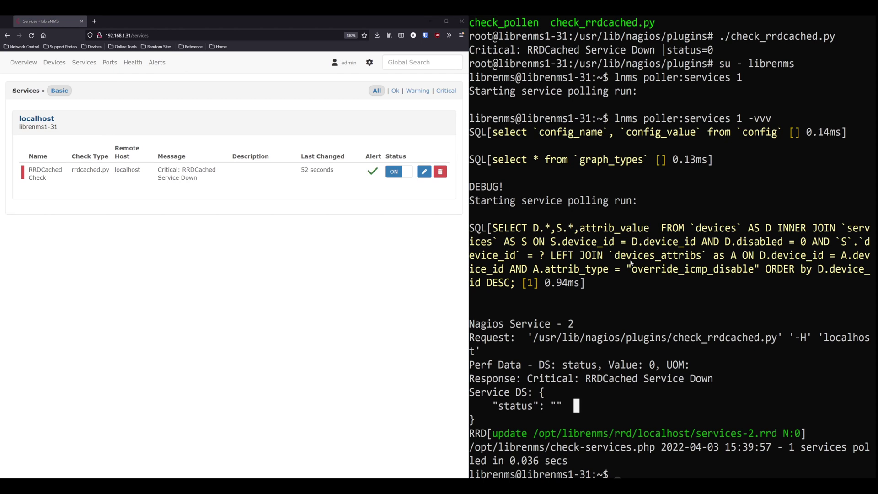
{"action": "type", "text": "systemctl start r"}
{"action": "key", "text": "BackSpace"}
{"action": "key", "text": "BackSpace"}
{"action": "key", "text": "BackSpace"}
{"action": "key", "text": "BackSpace"}
{"action": "key", "text": "BackSpace"}
{"action": "key", "text": "BackSpace"}
{"action": "key", "text": "BackSpace"}
{"action": "key", "text": "BackSpace"}
{"action": "key", "text": "BackSpace"}
{"action": "key", "text": "BackSpace"}
{"action": "key", "text": "BackSpace"}
{"action": "key", "text": "BackSpace"}
{"action": "key", "text": "BackSpace"}
{"action": "key", "text": "BackSpace"}
{"action": "key", "text": "BackSpace"}
{"action": "key", "text": "BackSpace"}
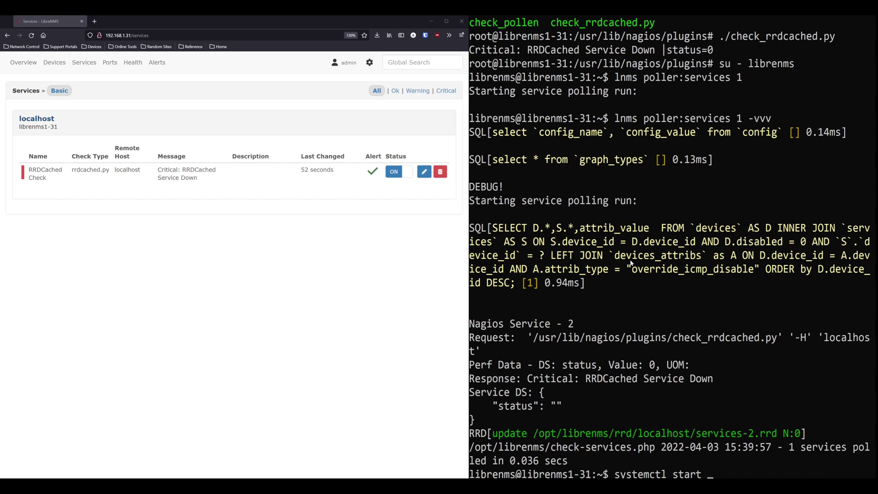
{"action": "key", "text": "BackSpace"}
{"action": "type", "text": "exit"}
{"action": "key", "text": "Return"}
{"action": "type", "text": "systemctl r"}
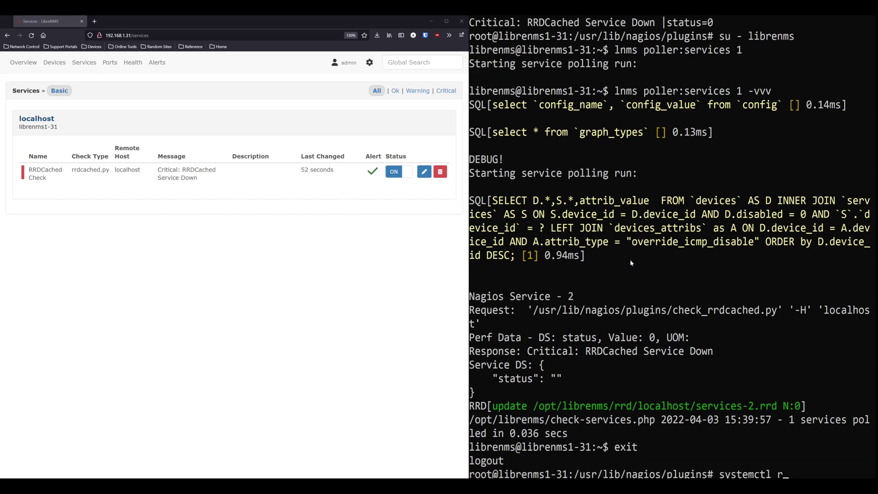
{"action": "key", "text": "BackSpace"}
{"action": "type", "text": "start rrdcached.service c"}
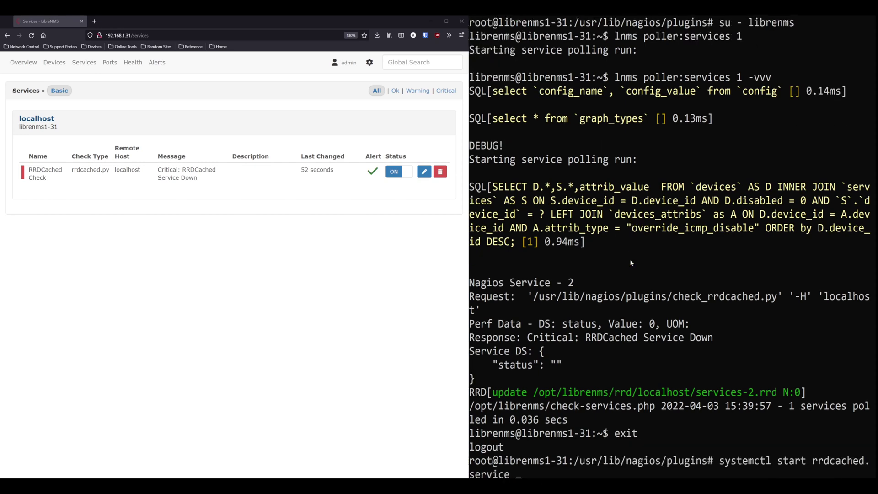
{"action": "key", "text": "BackSpace"}
{"action": "key", "text": "Return"}
{"action": "key", "text": "Return"}
{"action": "key", "text": "Return"}
{"action": "key", "text": "Return"}
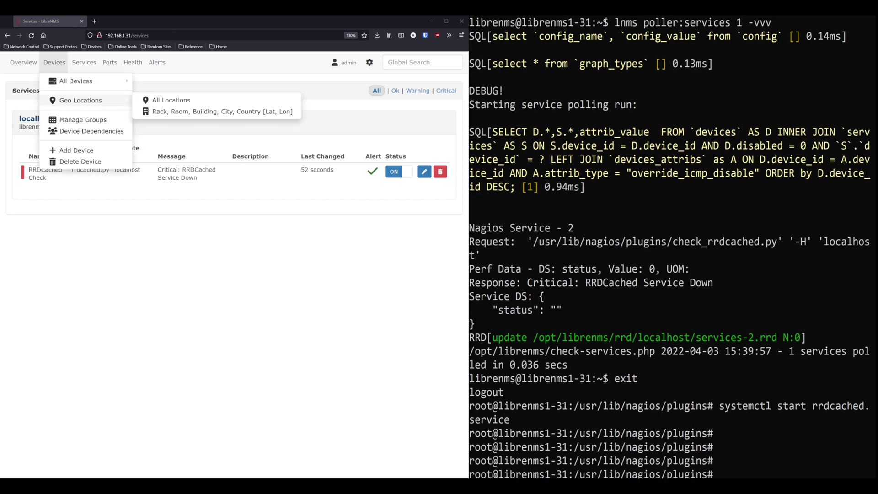
As librenms, rerun lnms poller:services 1 -vvv, highlight the OK response, and reload the services list.
{"action": "type", "text": "su - librenms"}
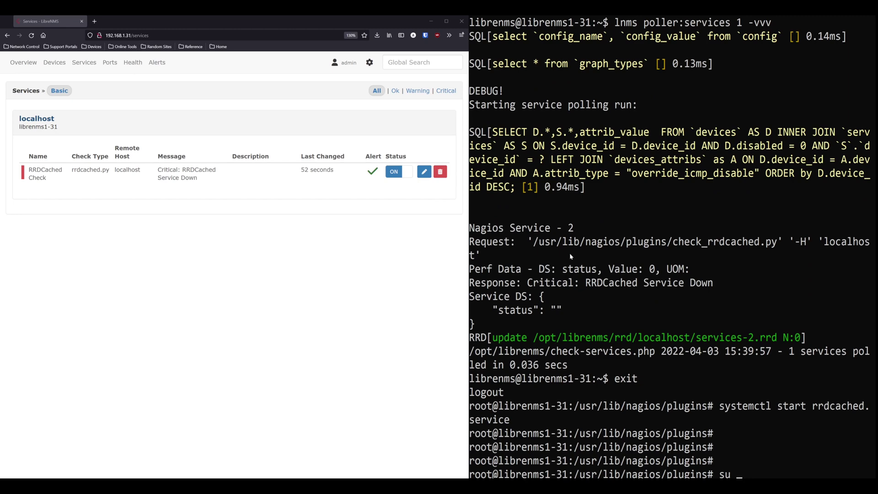
{"action": "key", "text": "Return"}
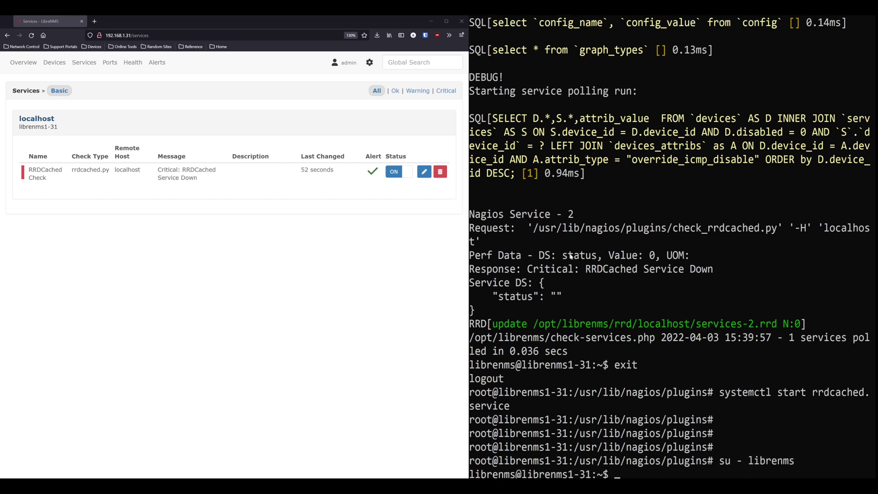
{"action": "type", "text": "lnms poller:services 1 -vvv"}
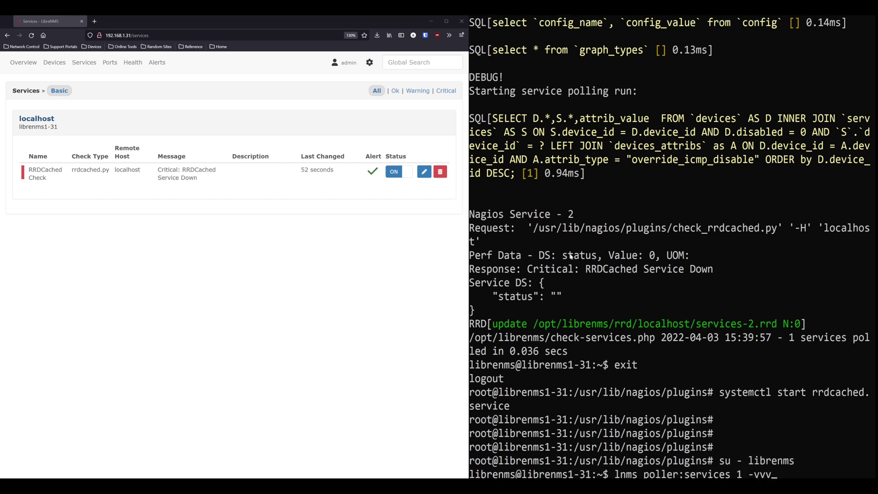
{"action": "key", "text": "Return"}
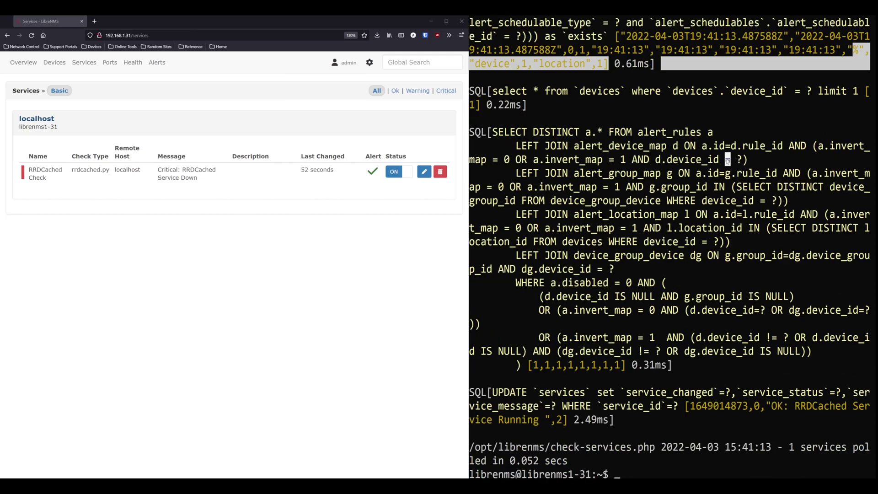
{"action": "scroll", "coordinate": [686, 223], "scroll_direction": "up", "scroll_amount": 15}
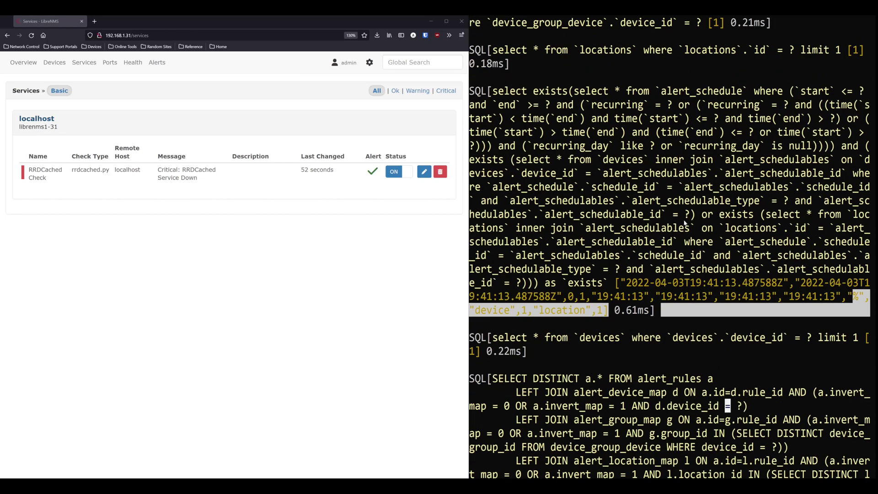
{"action": "scroll", "coordinate": [685, 223], "scroll_direction": "up", "scroll_amount": 6}
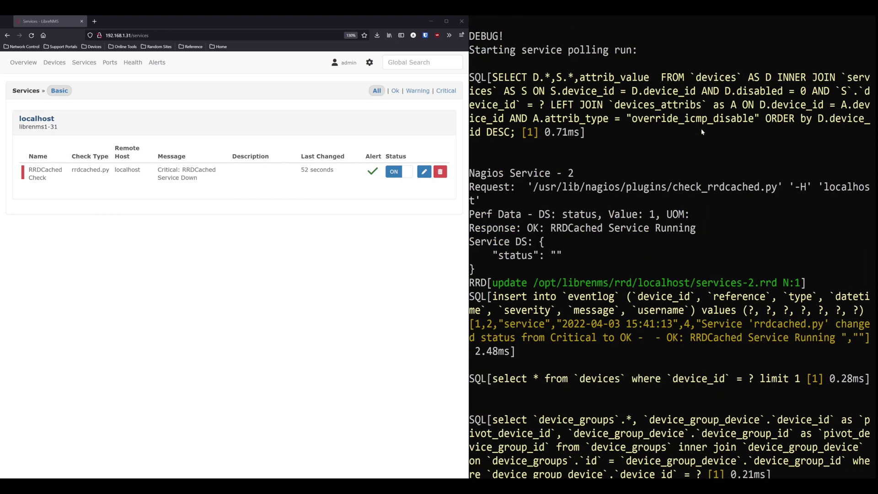
{"action": "left_click_drag", "start_coordinate": [528, 228], "coordinate": [655, 227]}
{"action": "left_click", "coordinate": [652, 214]}
{"action": "left_click", "coordinate": [106, 79]}
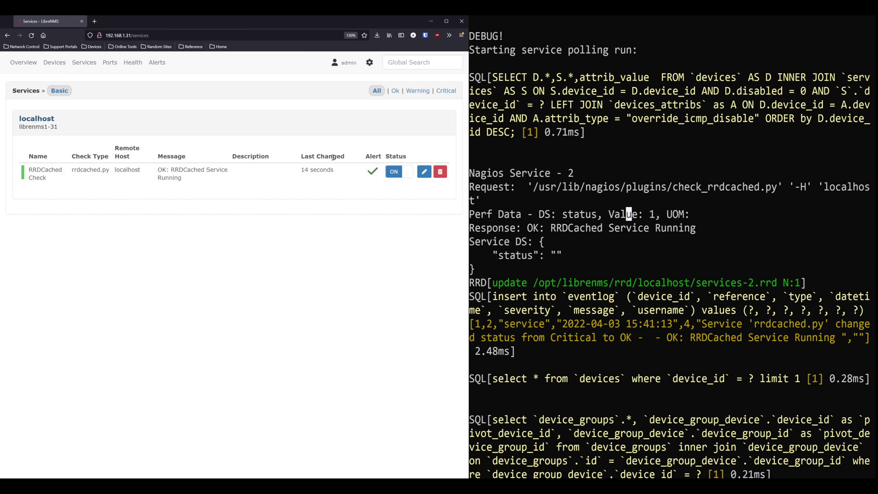
Open localhost's Services tab in Details view and enlarge the rrdcached.py status graphs.
{"action": "left_click", "coordinate": [37, 119]}
{"action": "left_click", "coordinate": [226, 144]}
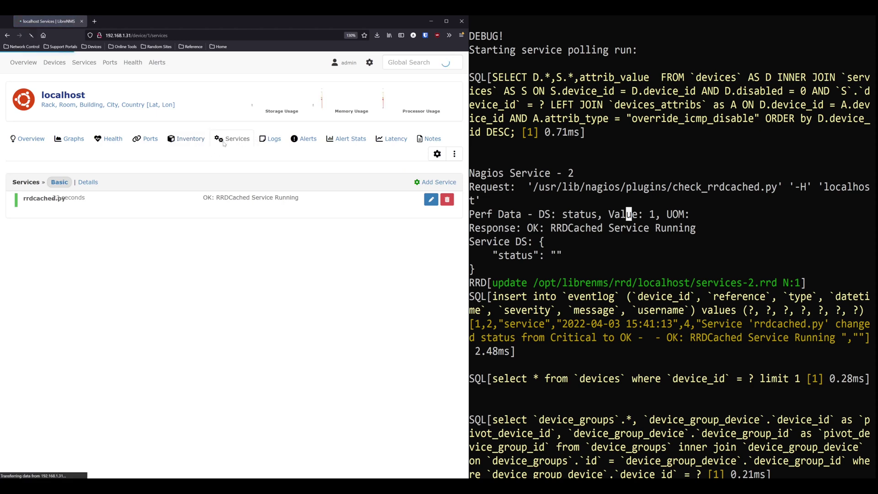
{"action": "left_click", "coordinate": [87, 182]}
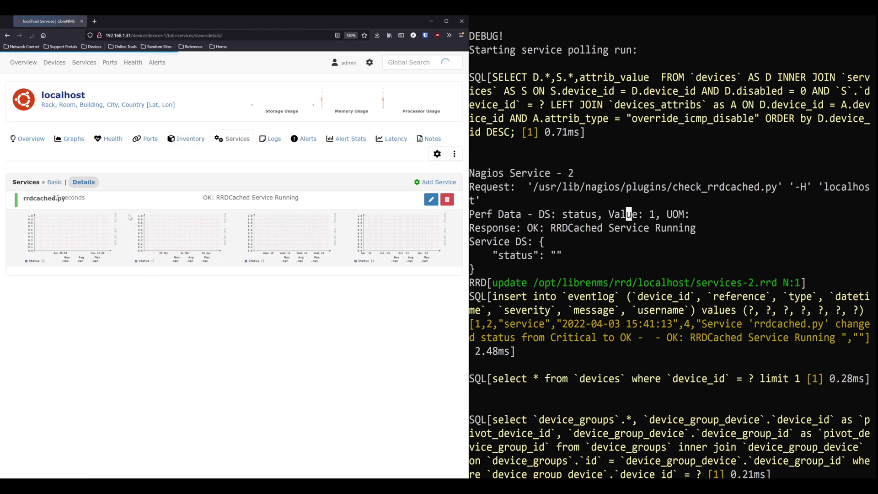
{"action": "mouse_move", "coordinate": [88, 238]}
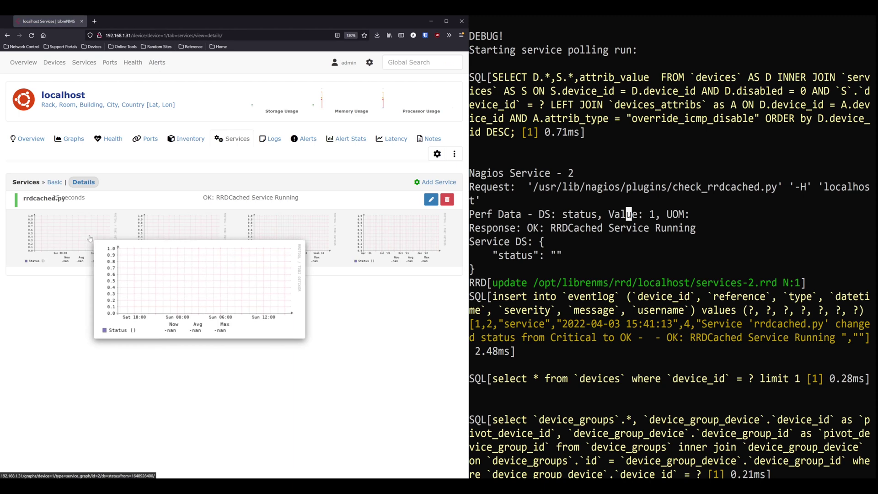
{"action": "mouse_move", "coordinate": [134, 234]}
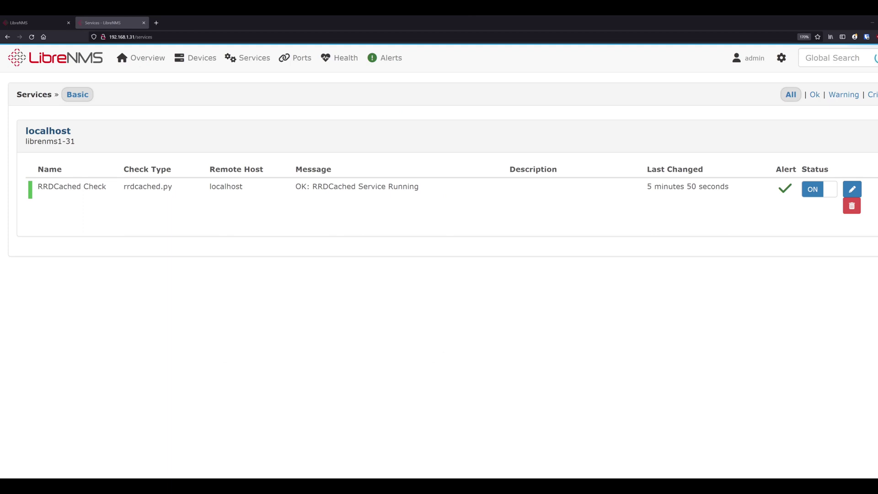
From Services Templates, start a New Service Template and check its empty Device Groups list.
{"action": "mouse_move", "coordinate": [248, 58]}
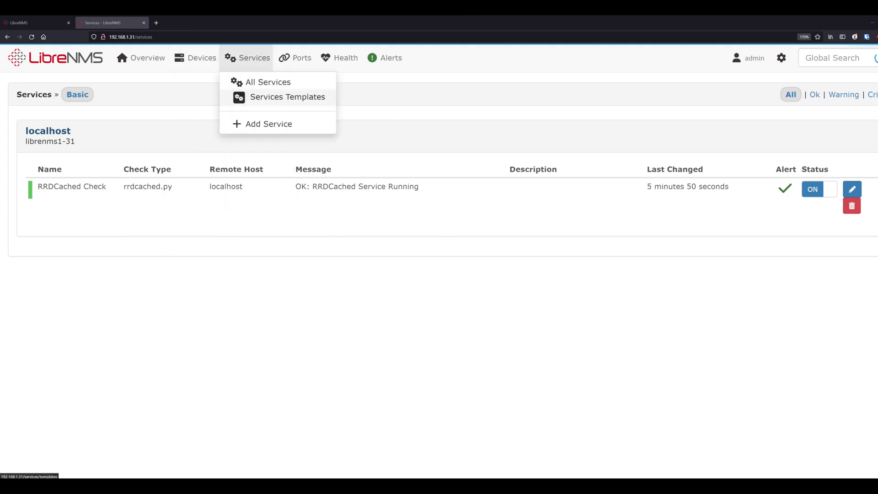
{"action": "left_click", "coordinate": [266, 98]}
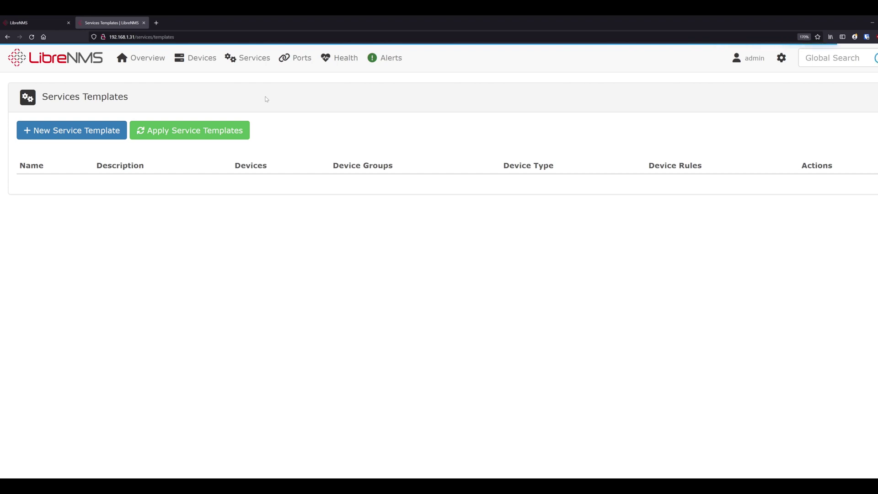
{"action": "left_click", "coordinate": [109, 130]}
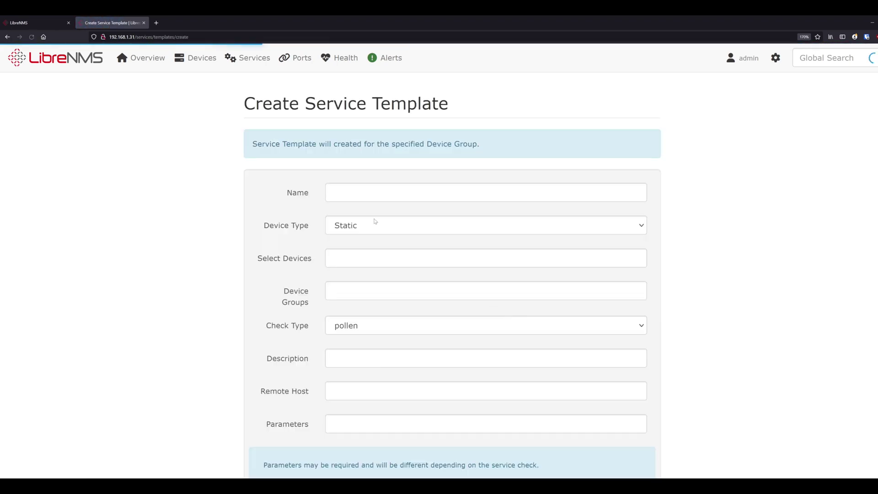
{"action": "scroll", "coordinate": [377, 347], "scroll_direction": "down", "scroll_amount": 2}
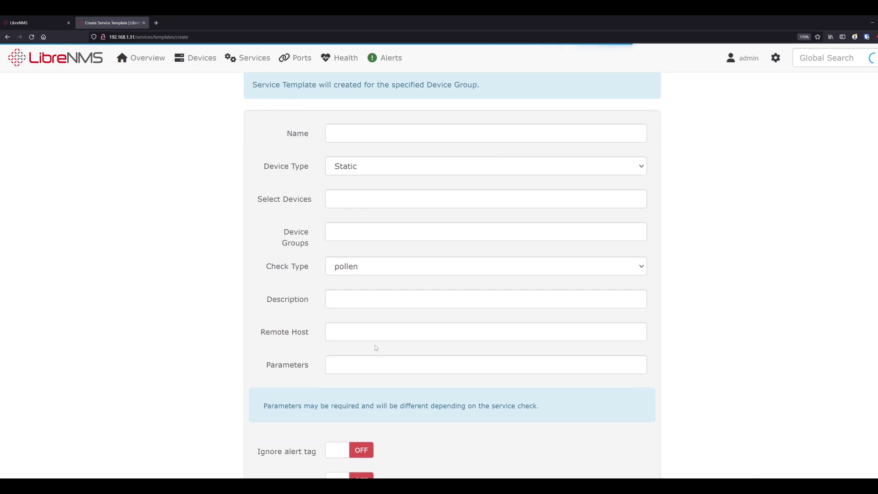
{"action": "left_click", "coordinate": [366, 367]}
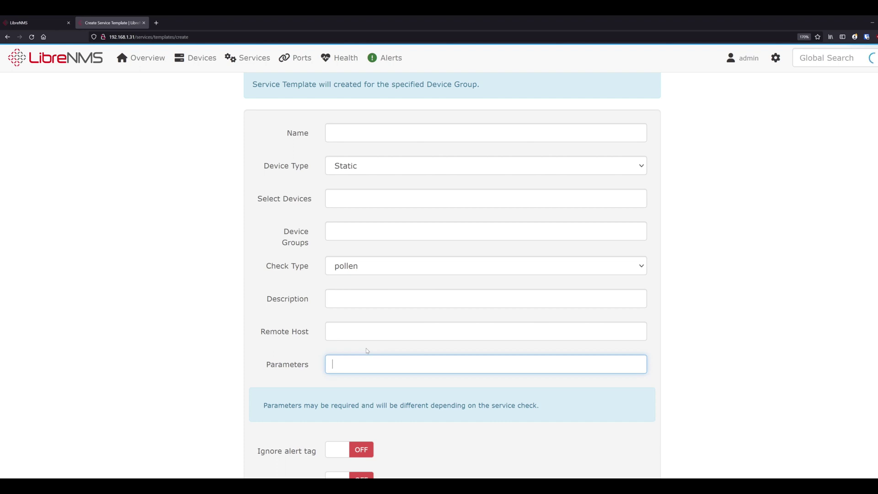
{"action": "left_click", "coordinate": [412, 235]}
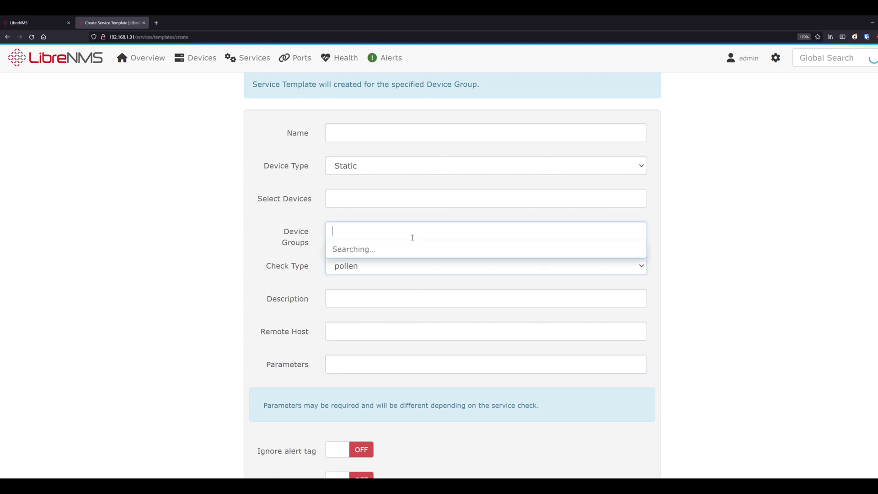
{"action": "left_click", "coordinate": [394, 285]}
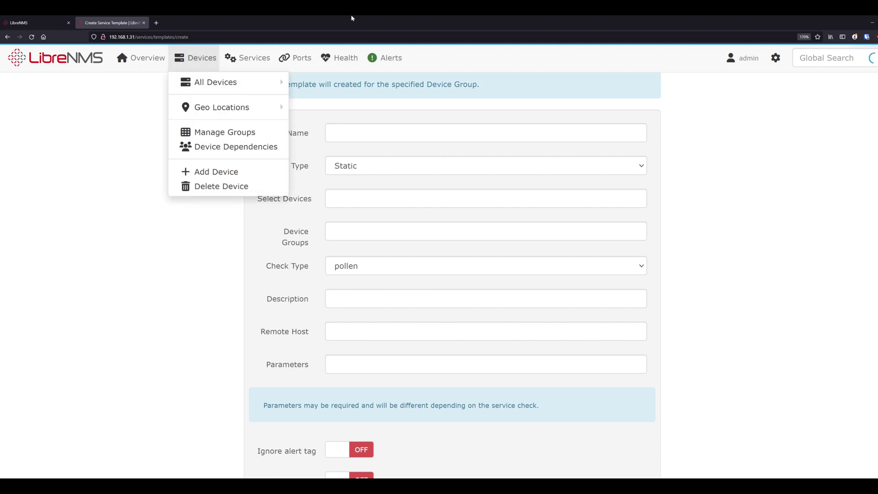
Edit the RRD Service Alarm alert rule and inspect its rrdcached.py and service status 2 values.
{"action": "mouse_move", "coordinate": [386, 57]}
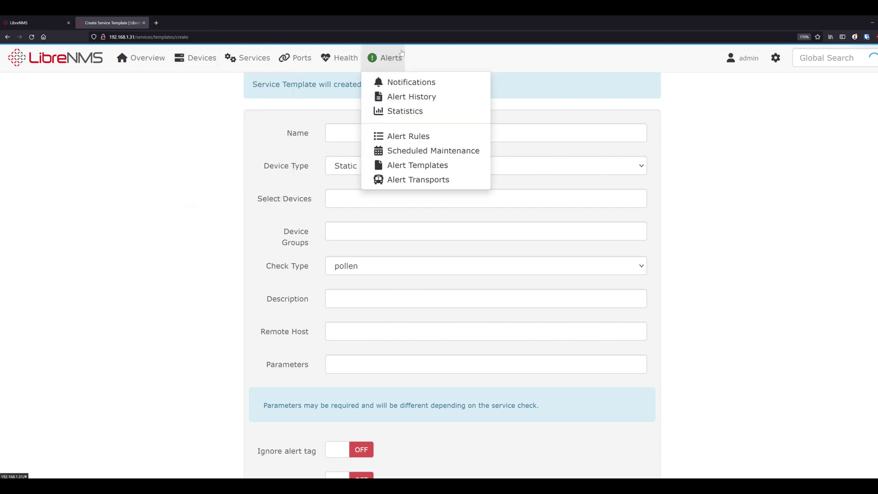
{"action": "left_click", "coordinate": [420, 140]}
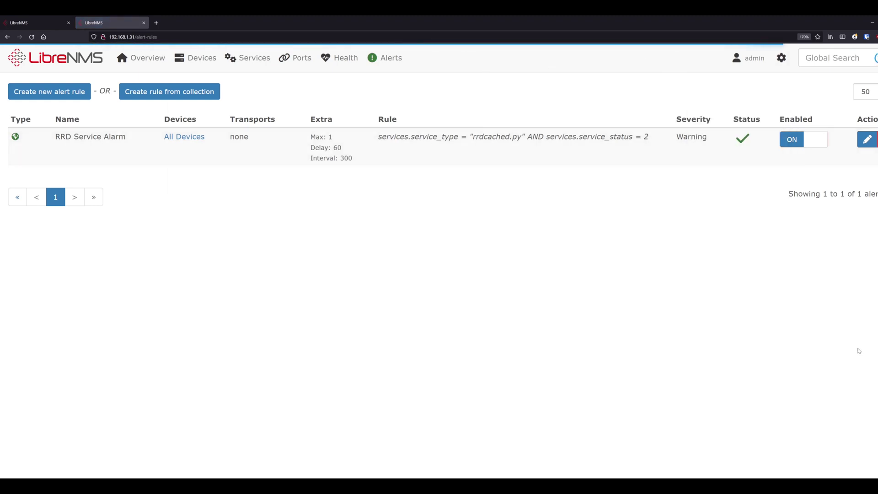
{"action": "left_click", "coordinate": [866, 139]}
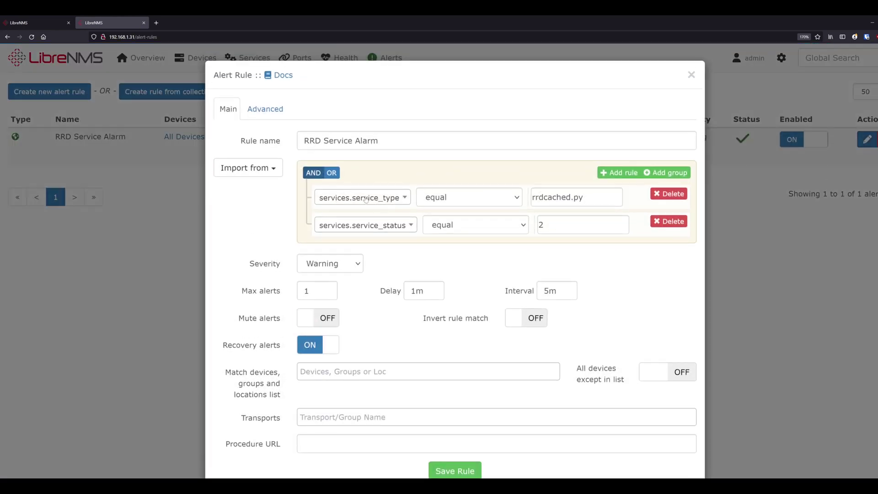
{"action": "left_click", "coordinate": [546, 192]}
{"action": "key", "text": "ctrl+a"}
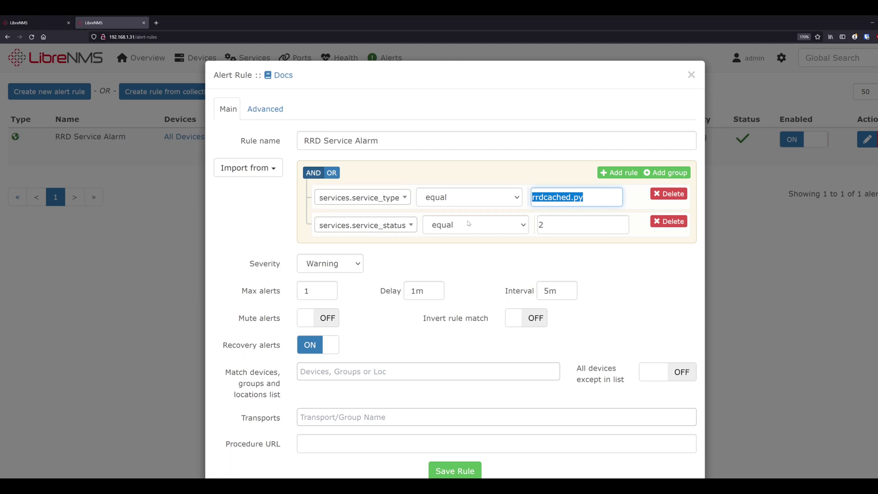
{"action": "left_click", "coordinate": [555, 219]}
{"action": "key", "text": "ctrl+a"}
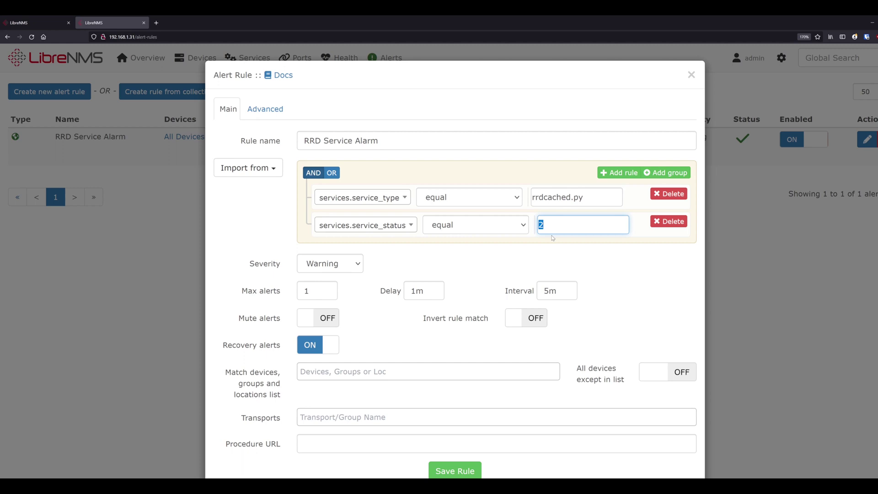
{"action": "left_click", "coordinate": [459, 470]}
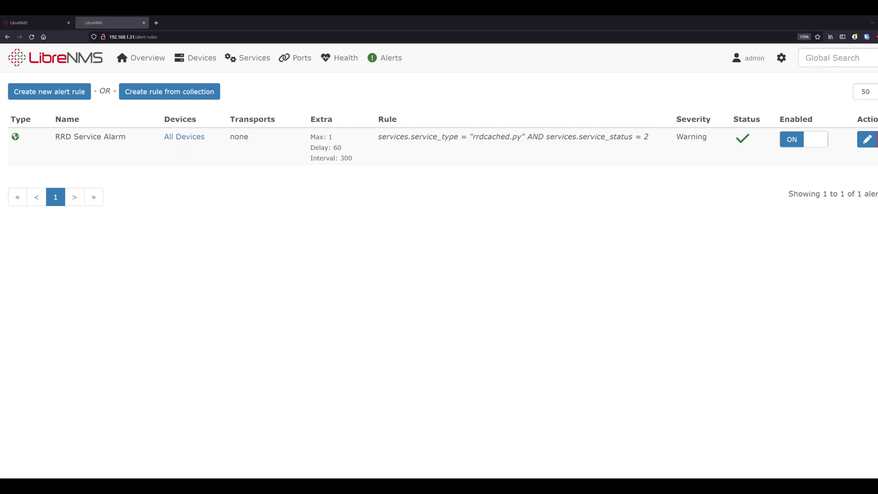